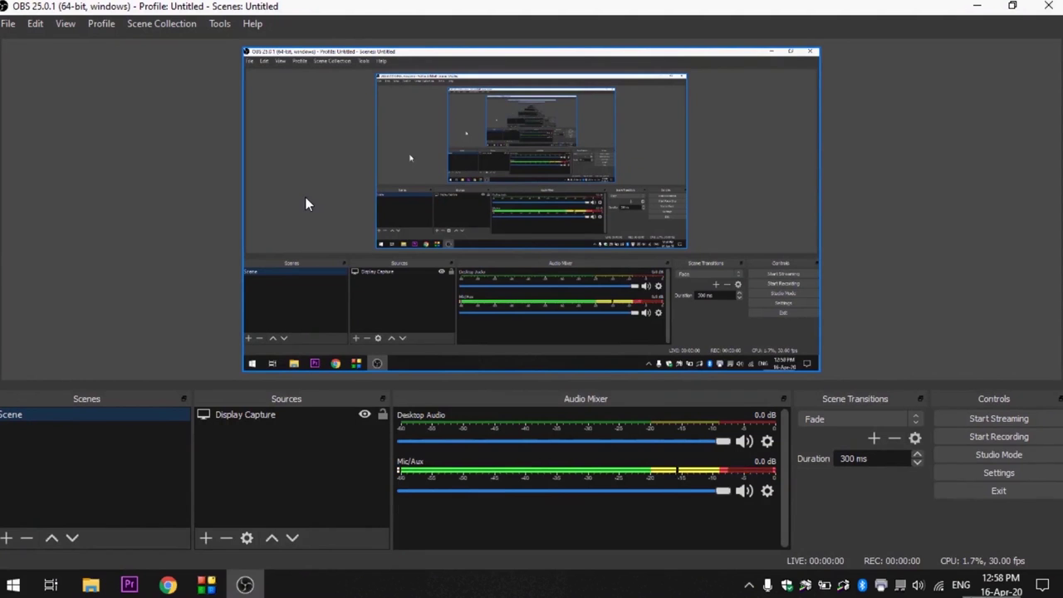
pyautogui.click(1012, 7)
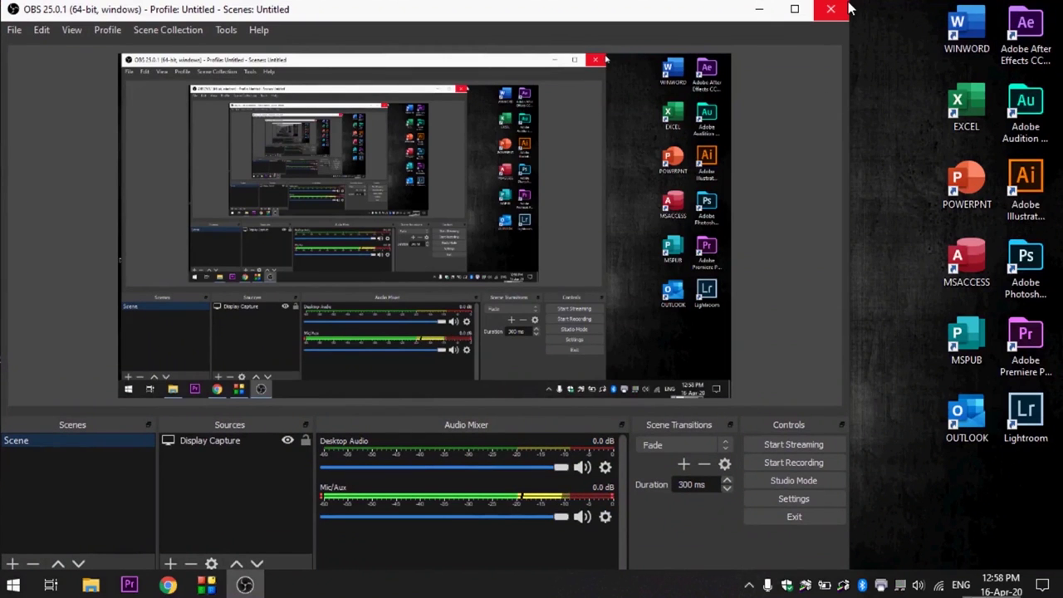
pyautogui.moveTo(848, 2); pyautogui.dragTo(922, 6)
pyautogui.click(868, 18)
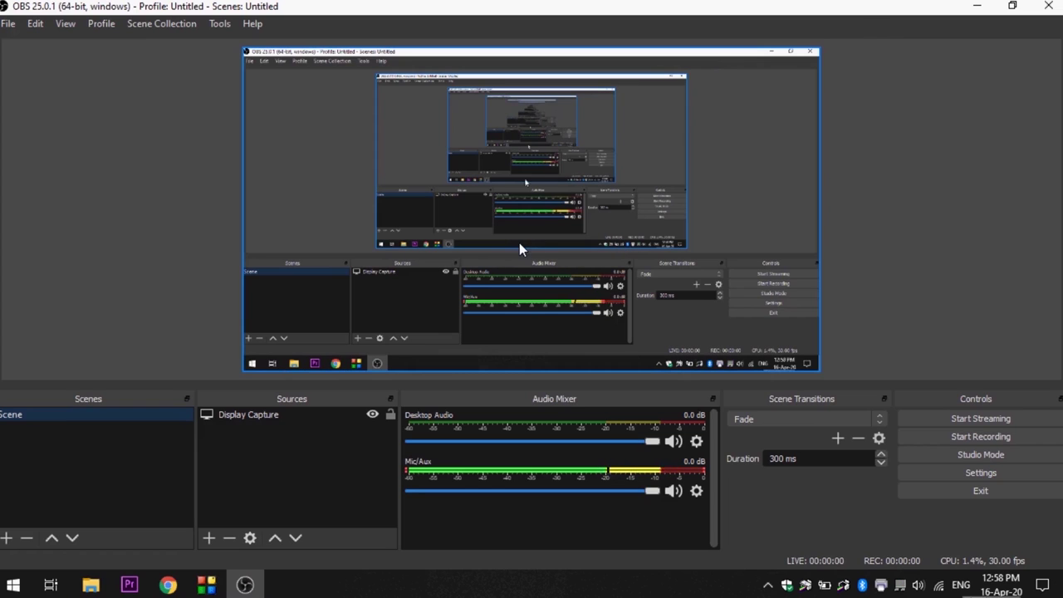
# - Open the application settings and view the interface language choices in the general settings
pyautogui.click(9, 25)
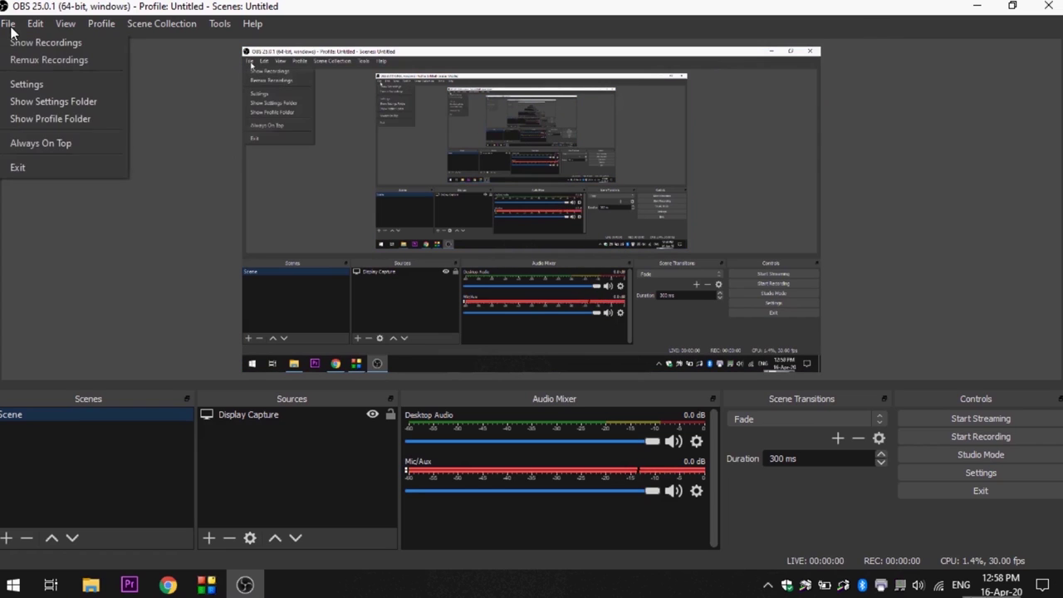
pyautogui.click(25, 84)
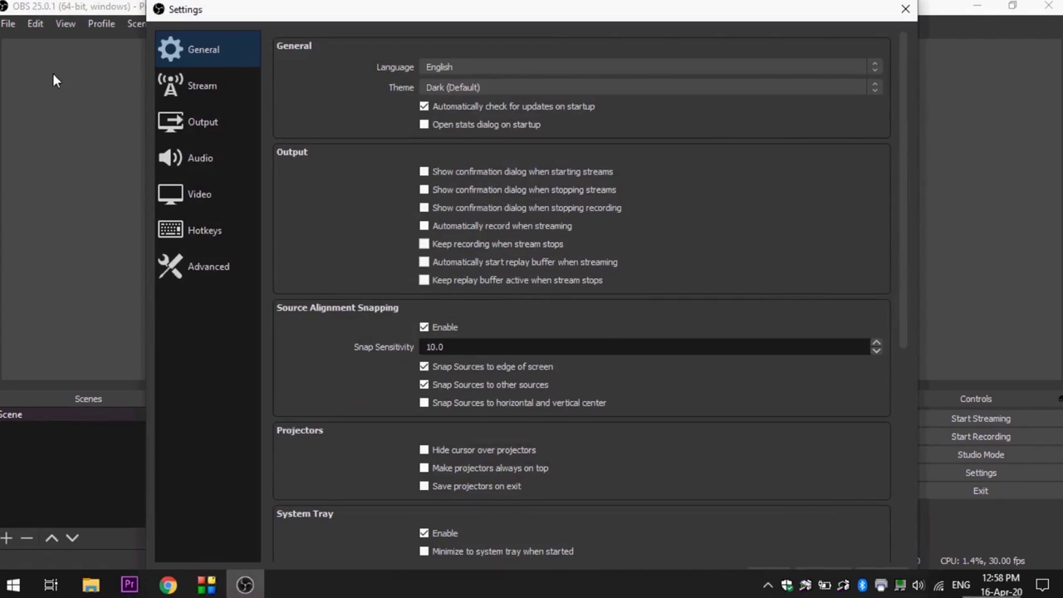
pyautogui.click(452, 65)
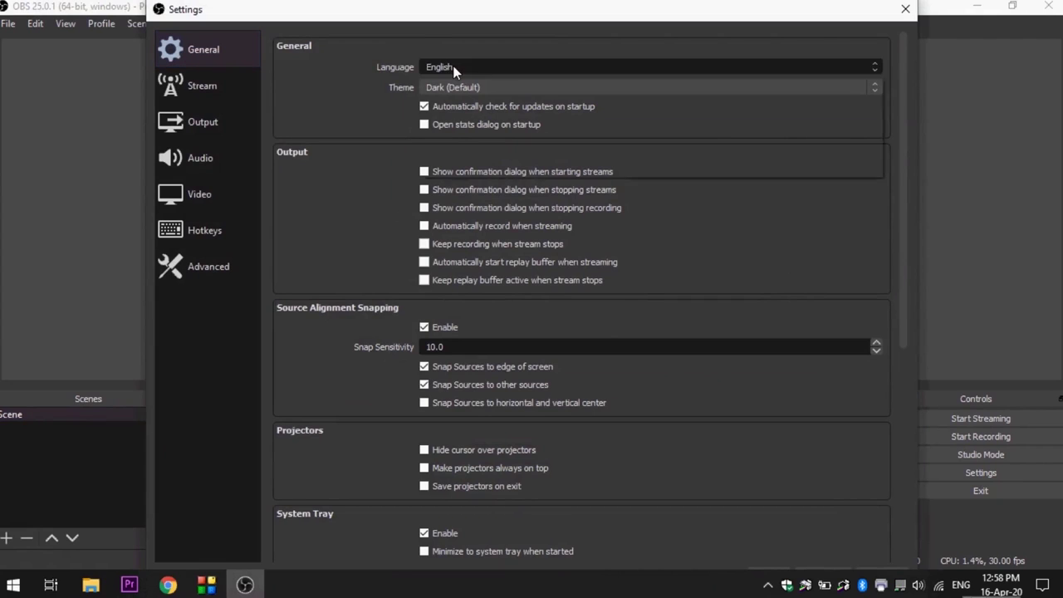
pyautogui.click(452, 66)
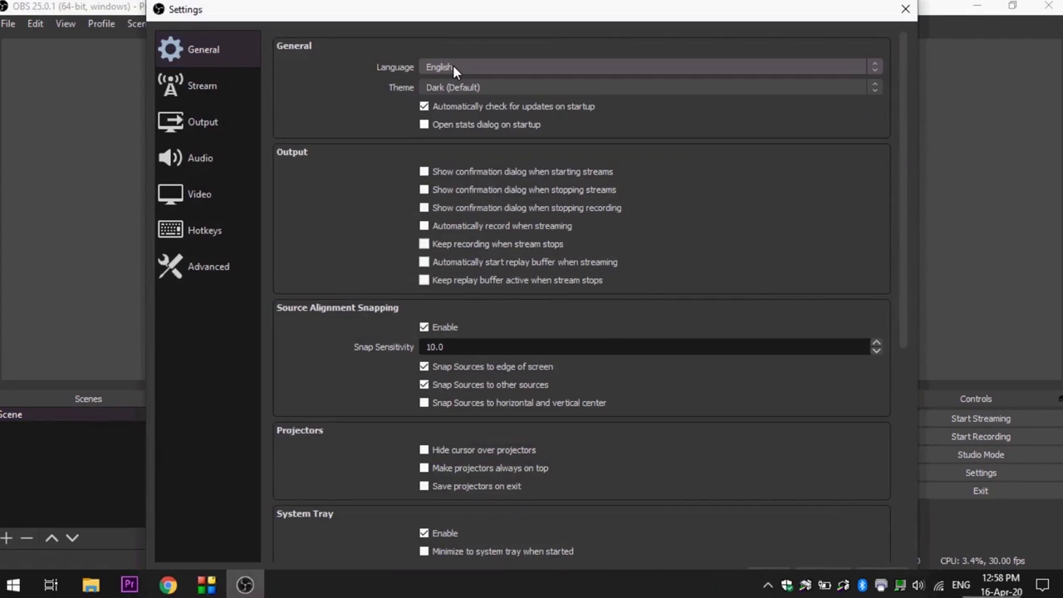
# - Try the Acri theme in the general settings and switch back to Dark (Default)
pyautogui.click(488, 87)
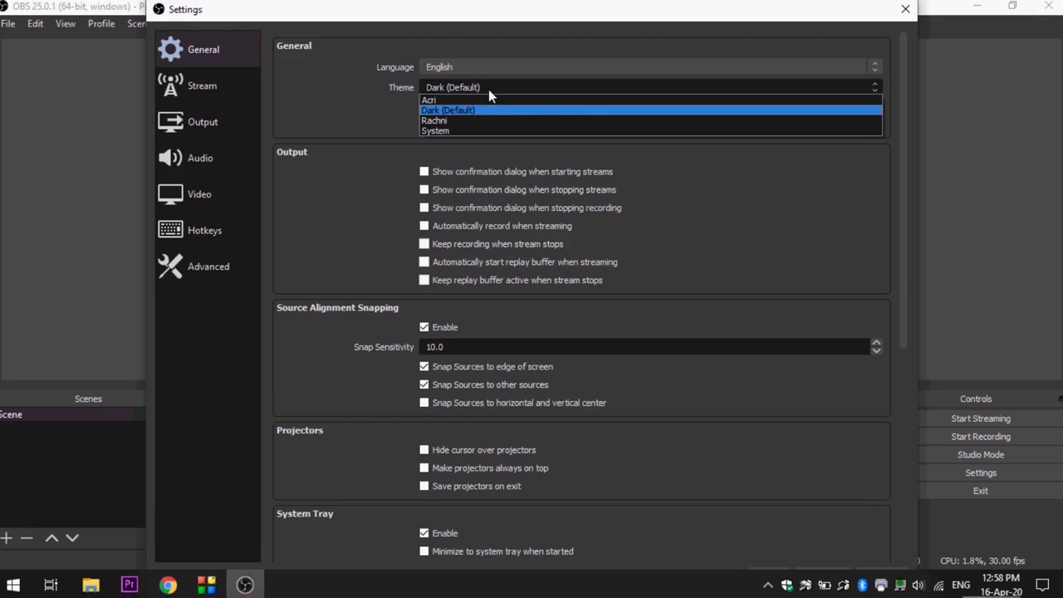
pyautogui.click(486, 101)
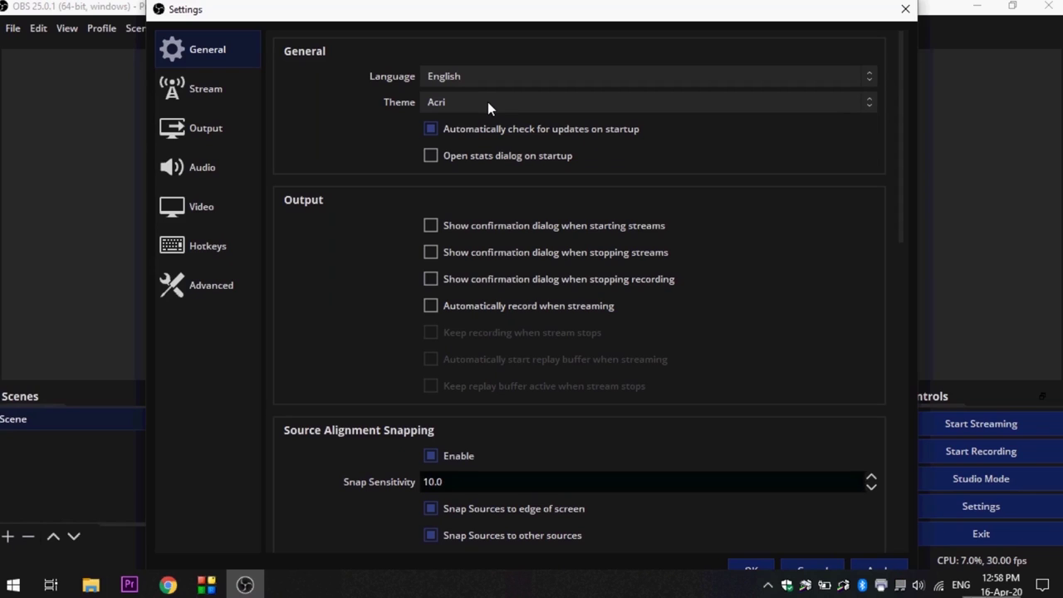
pyautogui.click(487, 101)
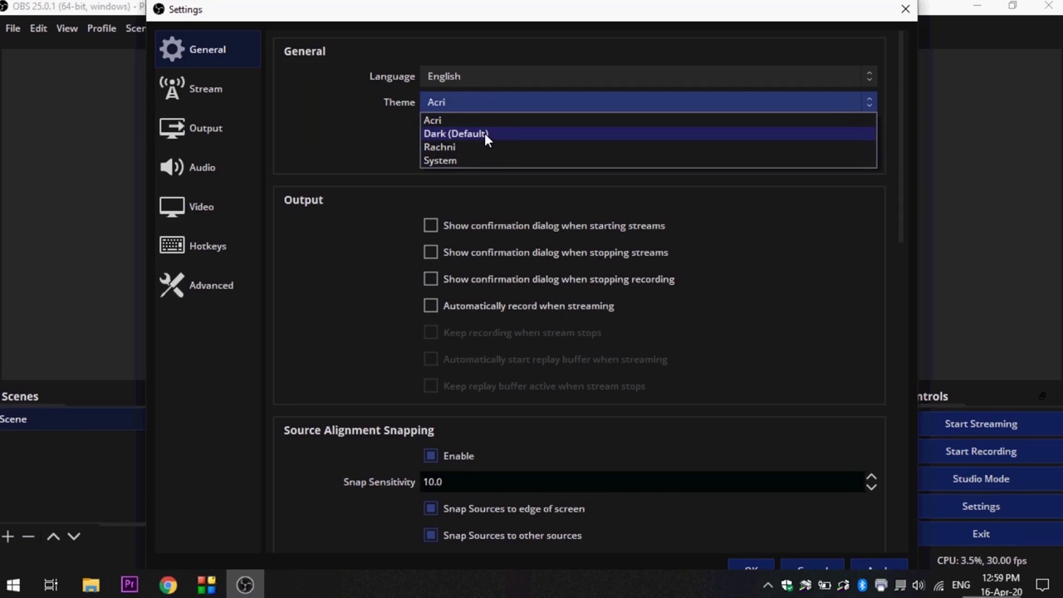
pyautogui.press('Escape')
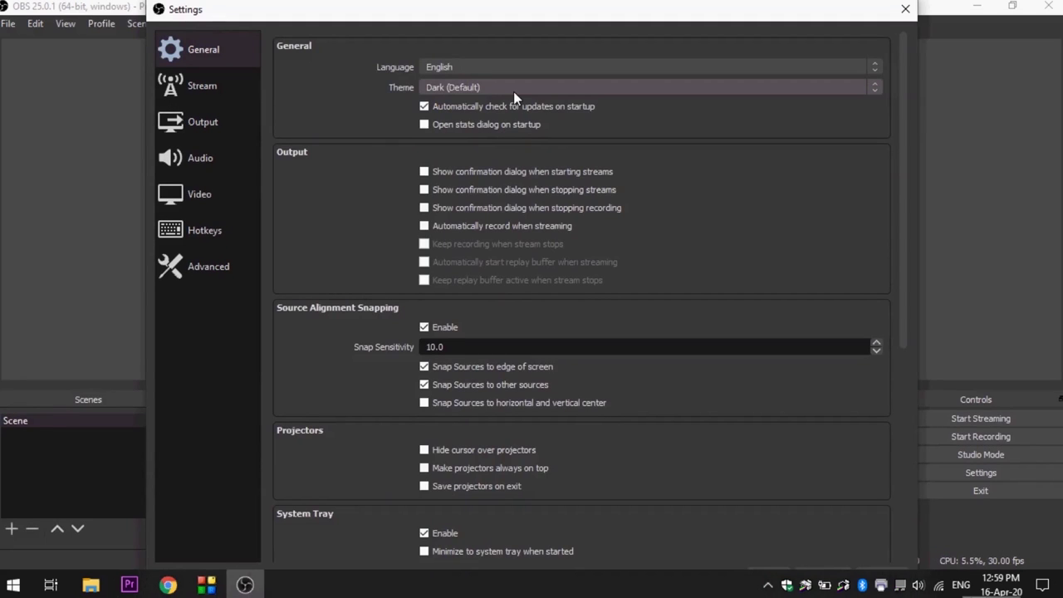
# - In the stream settings, choose YouTube / YouTube Gaming as the streaming service
pyautogui.click(214, 90)
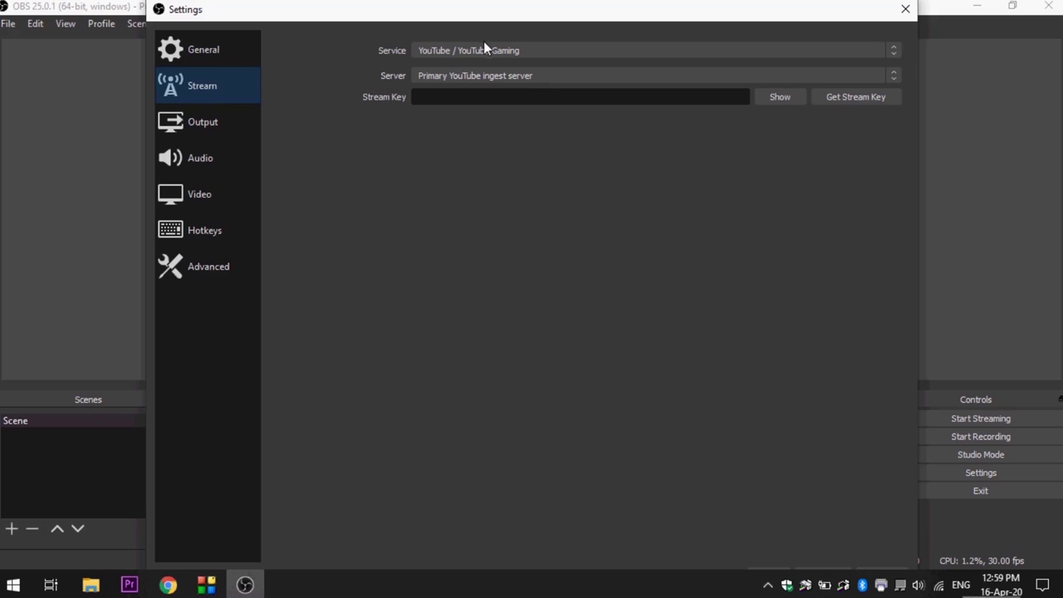
pyautogui.click(569, 54)
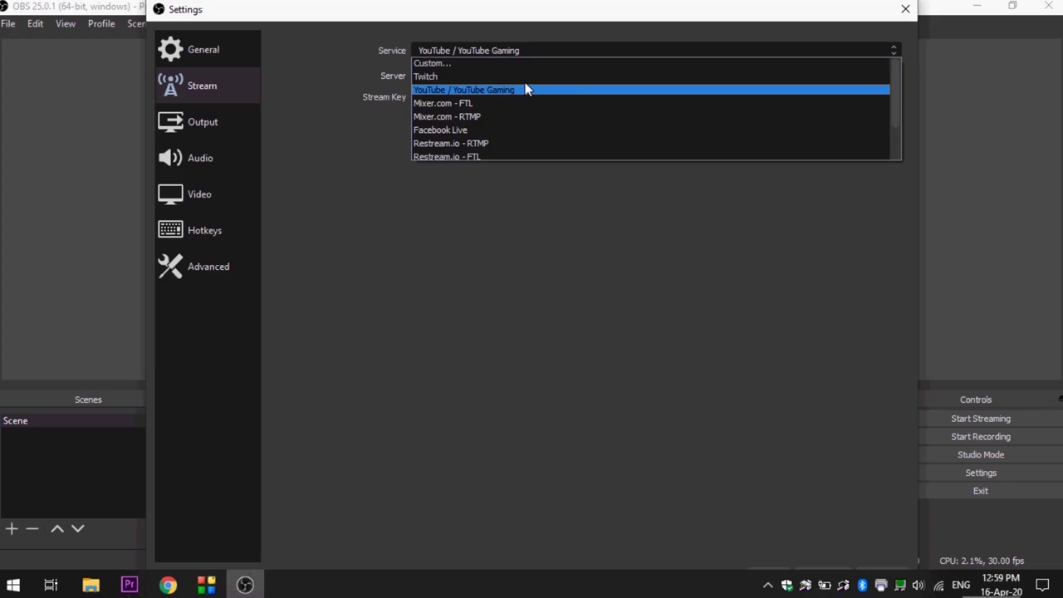
pyautogui.click(504, 92)
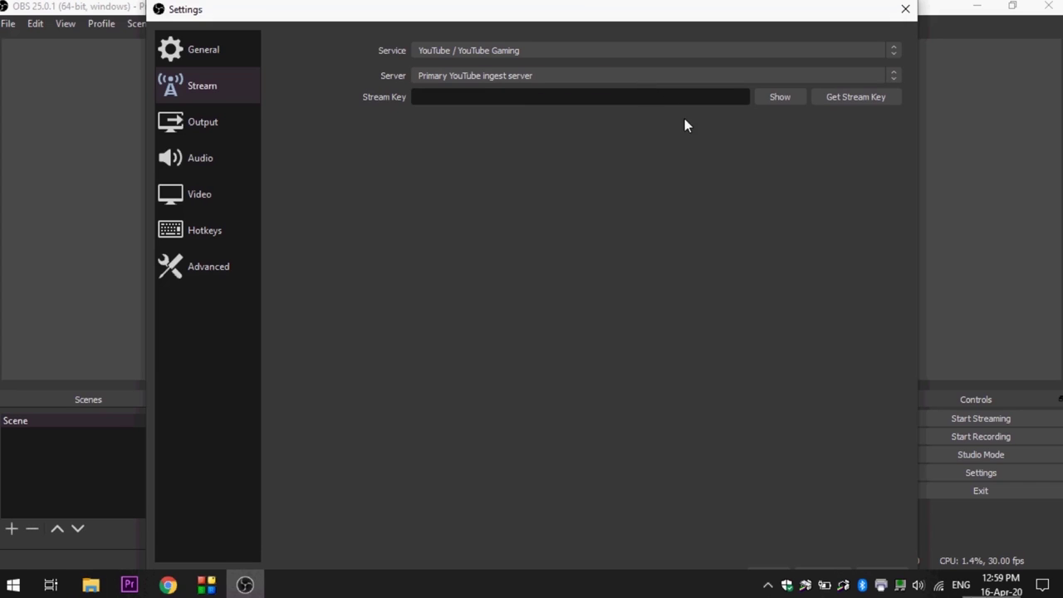
# - Open the YouTube live dashboard through Get Stream Key, reveal the stream key in the encoder setup, copy it and hide it again
pyautogui.click(853, 100)
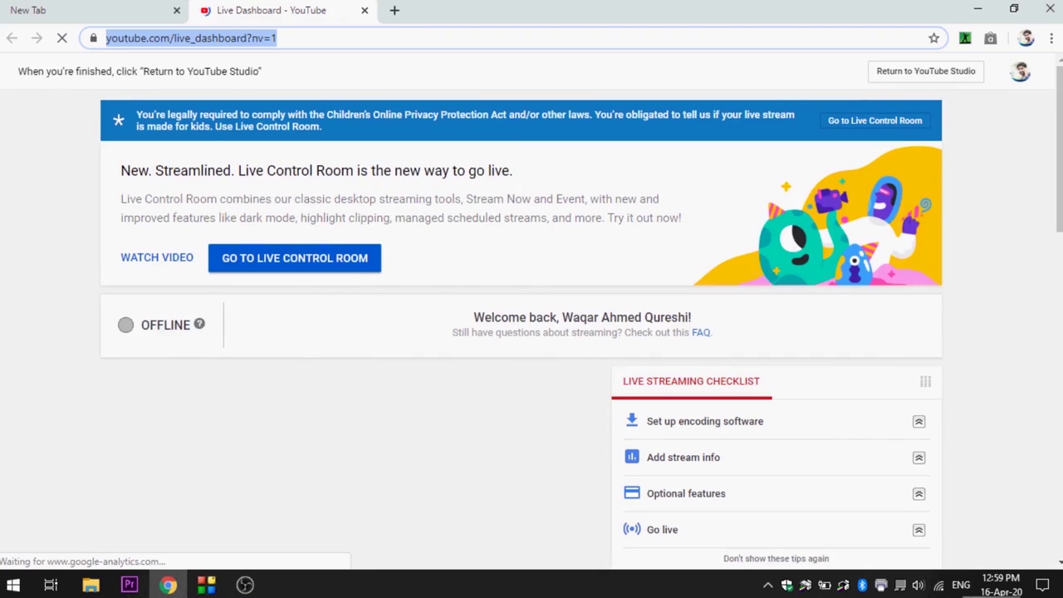
pyautogui.scroll(-10, 531, 332)
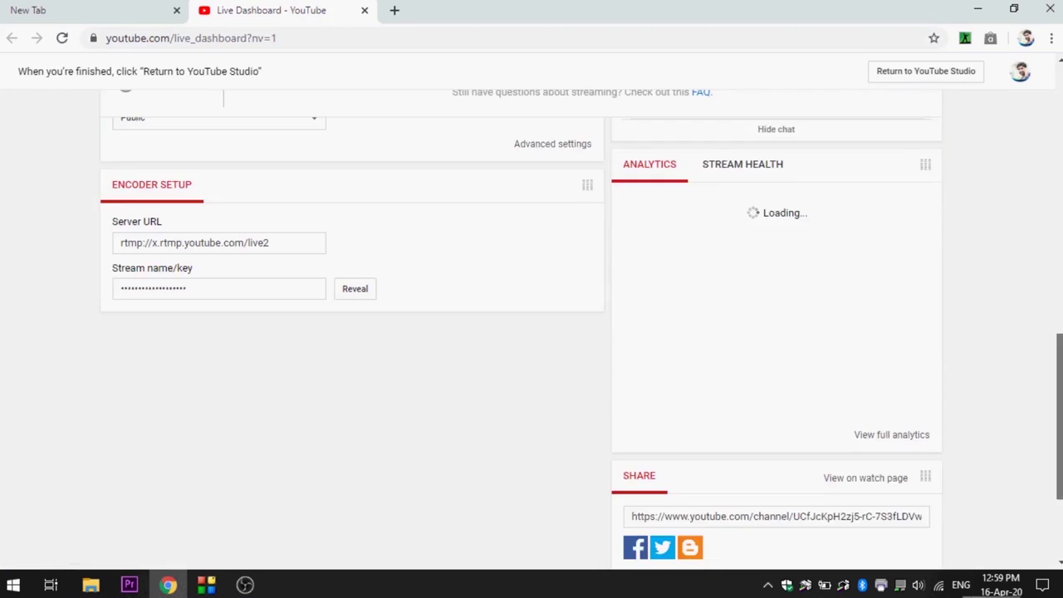
pyautogui.click(363, 191)
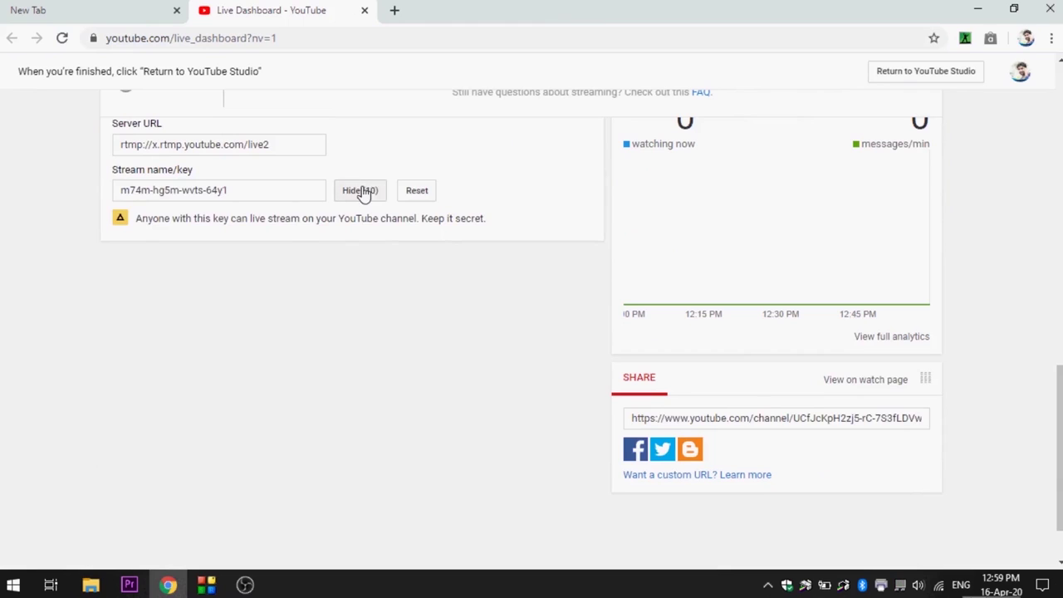
pyautogui.tripleClick(269, 191)
pyautogui.moveTo(174, 191); pyautogui.dragTo(276, 183)
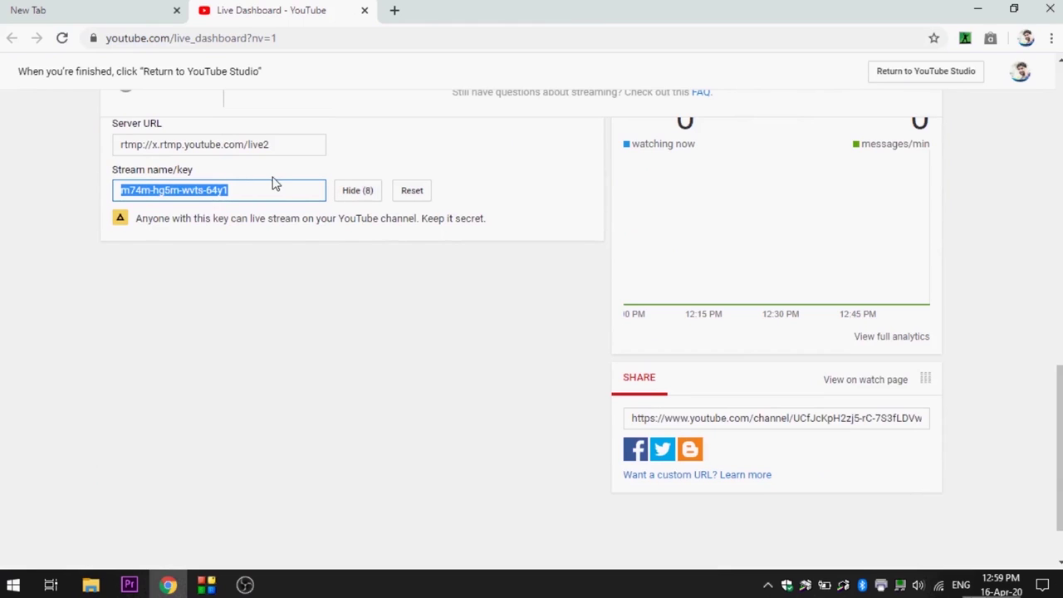
pyautogui.click(355, 193)
# - Switch back to OBS, paste the copied key into the Stream Key field and reposition the settings dialog to reveal its confirmation buttons
pyautogui.click(245, 584)
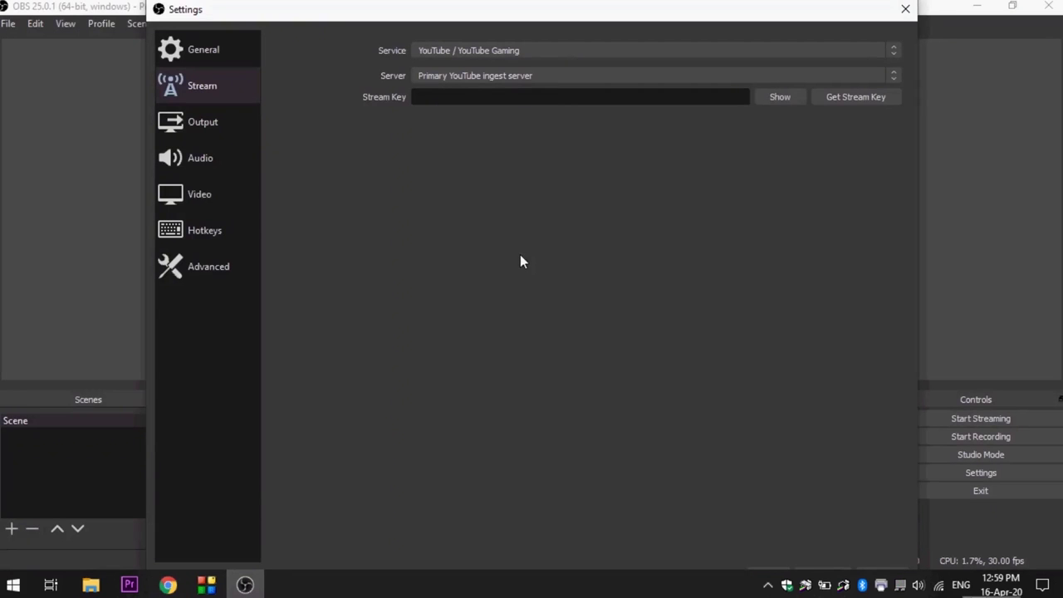
pyautogui.click(566, 95)
pyautogui.hotkey('ctrl', 'v')
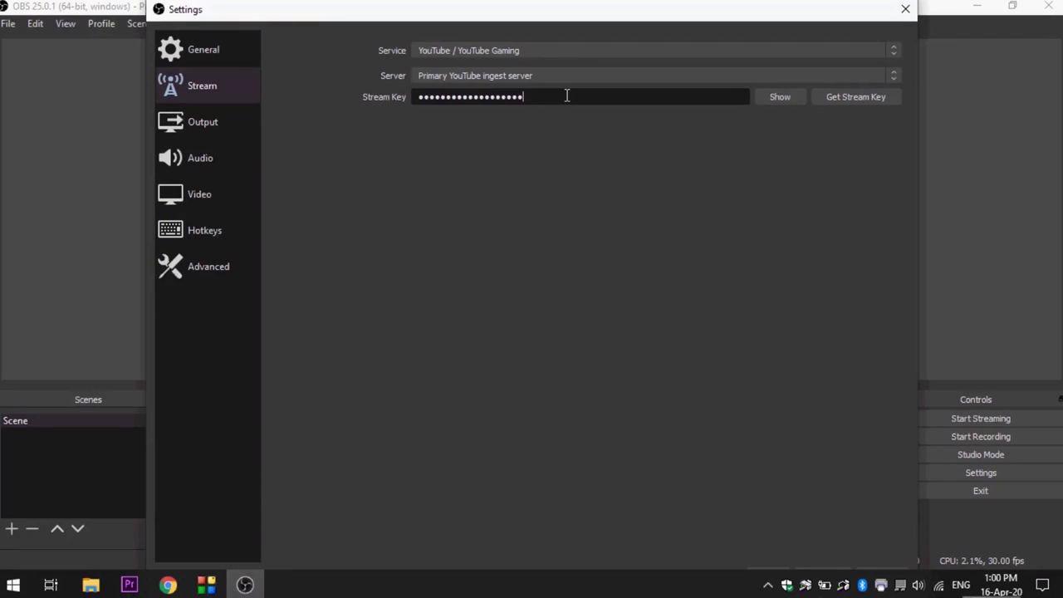
pyautogui.moveTo(732, 16); pyautogui.dragTo(726, 3)
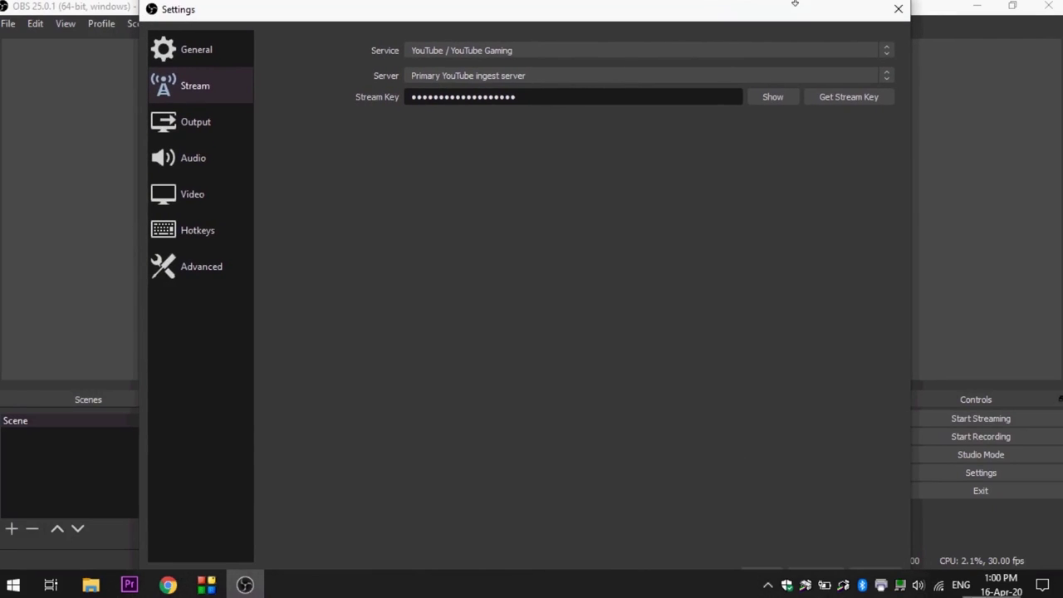
pyautogui.moveTo(798, 6)
pyautogui.mouseDown()
pyautogui.moveTo(799, 41)
pyautogui.moveTo(802, 16)
pyautogui.mouseUp()
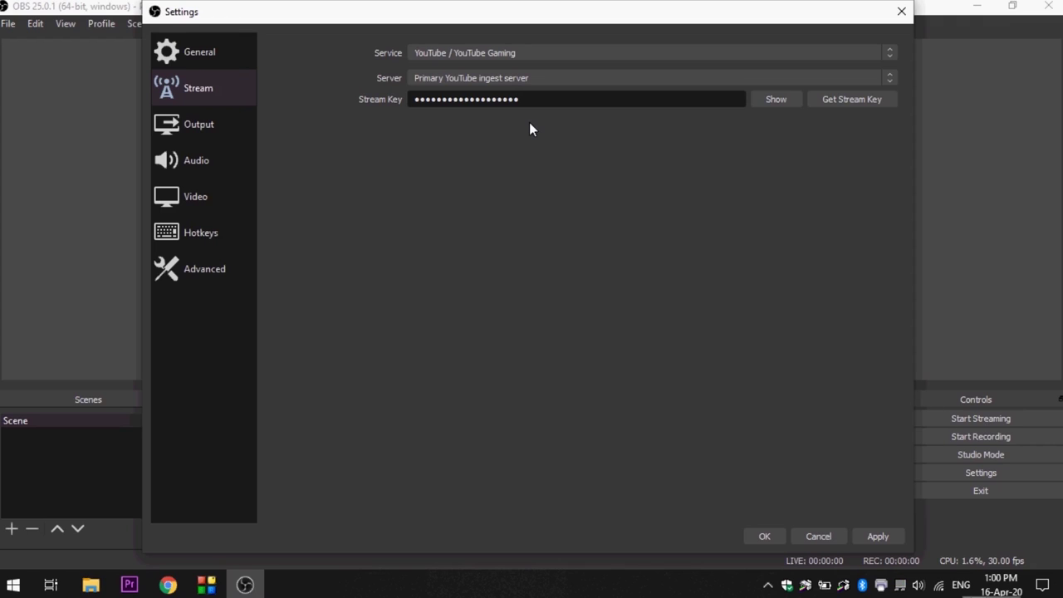
# - In the output settings, set the streaming video bitrate to 2450 Kbps and choose mp4 as the recording format
pyautogui.click(222, 126)
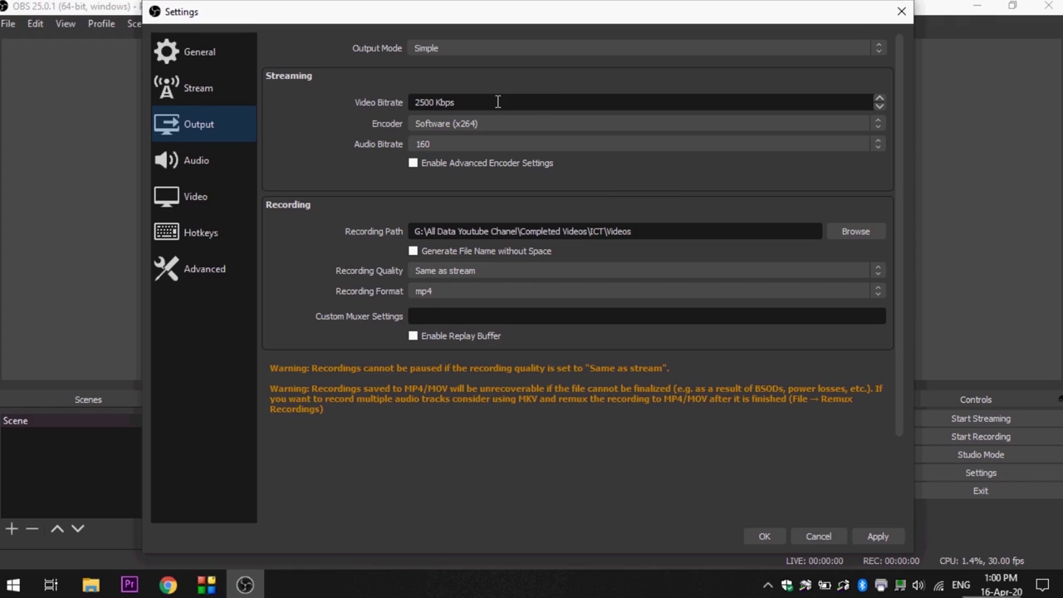
pyautogui.click(878, 107)
pyautogui.click(770, 290)
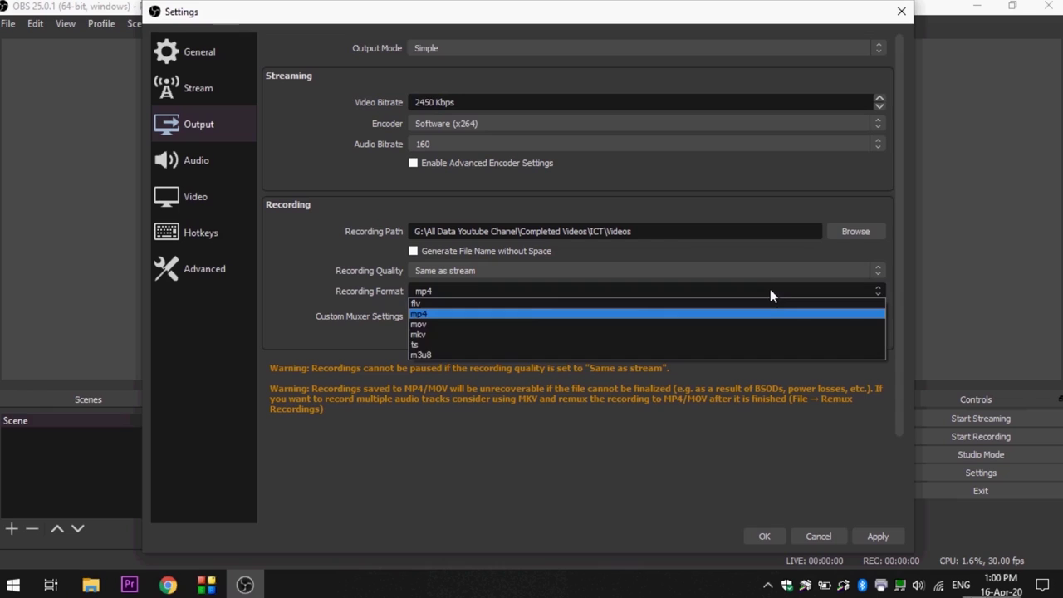
pyautogui.click(494, 315)
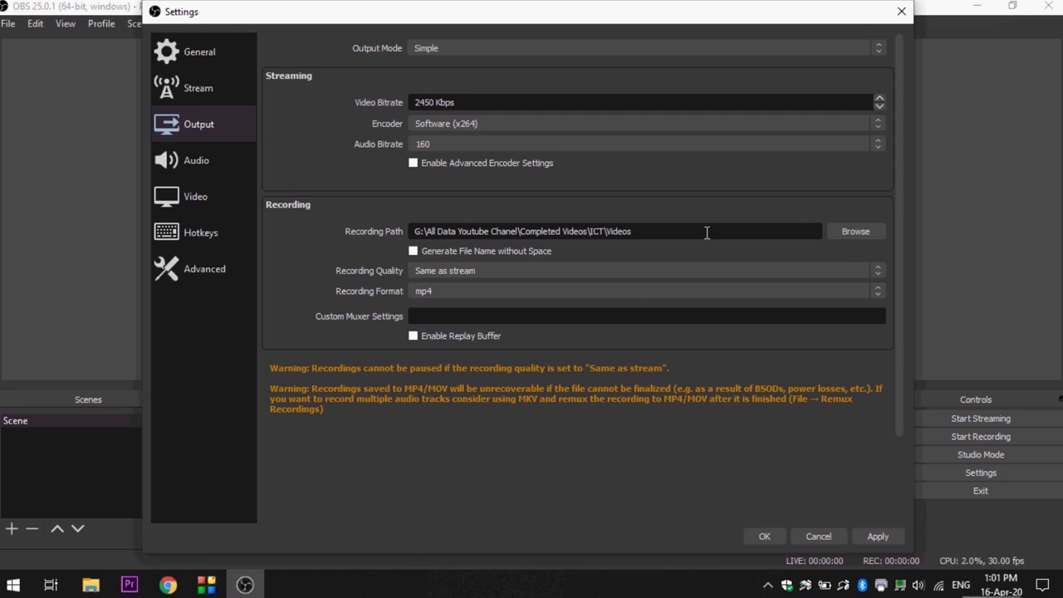
# - View the recording folder chooser without selecting a folder, and look at the audio settings
pyautogui.click(853, 233)
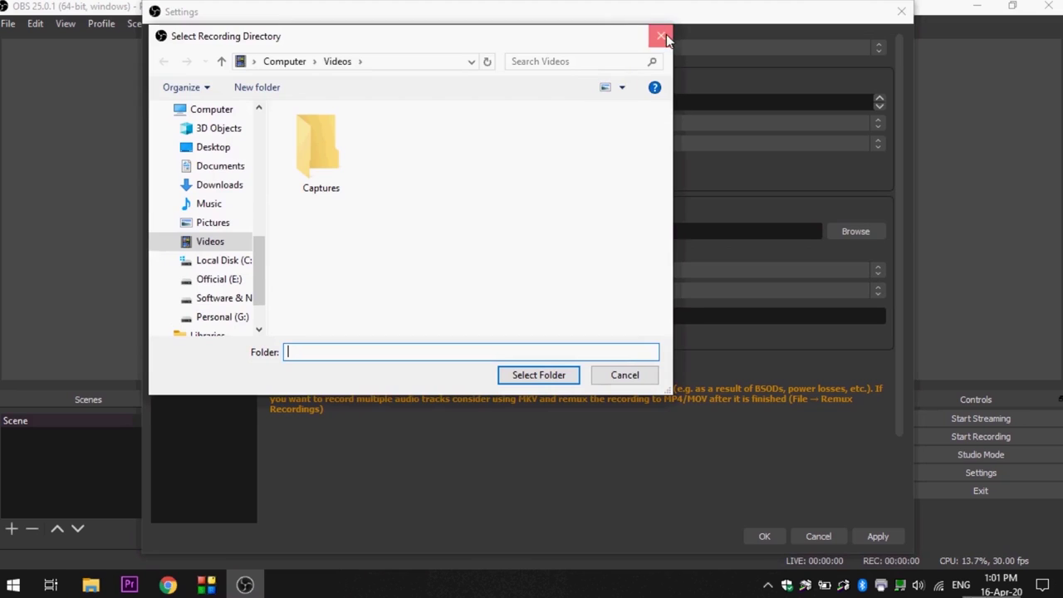
pyautogui.click(662, 36)
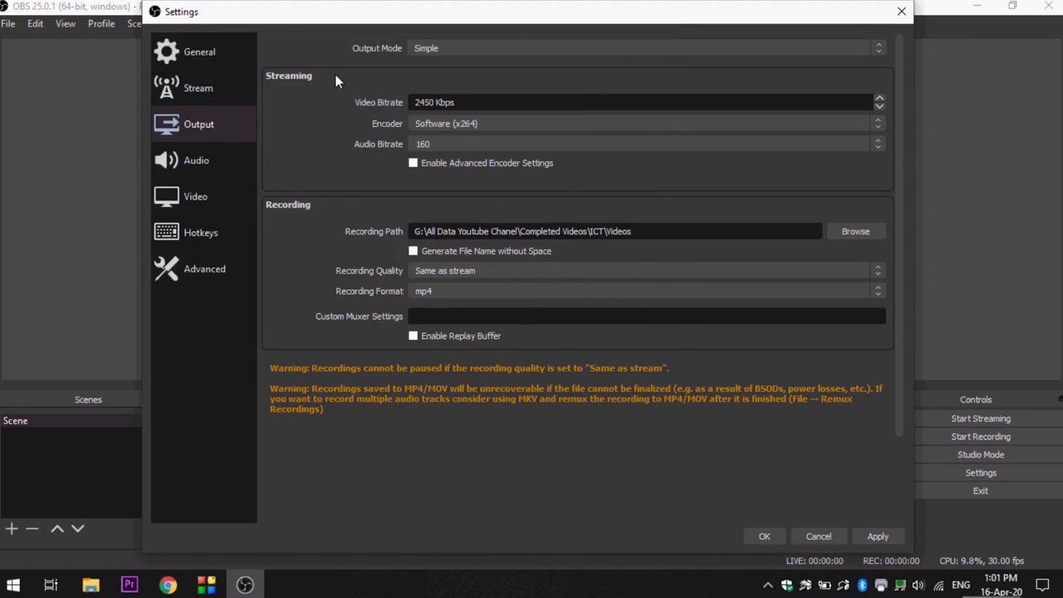
pyautogui.click(206, 159)
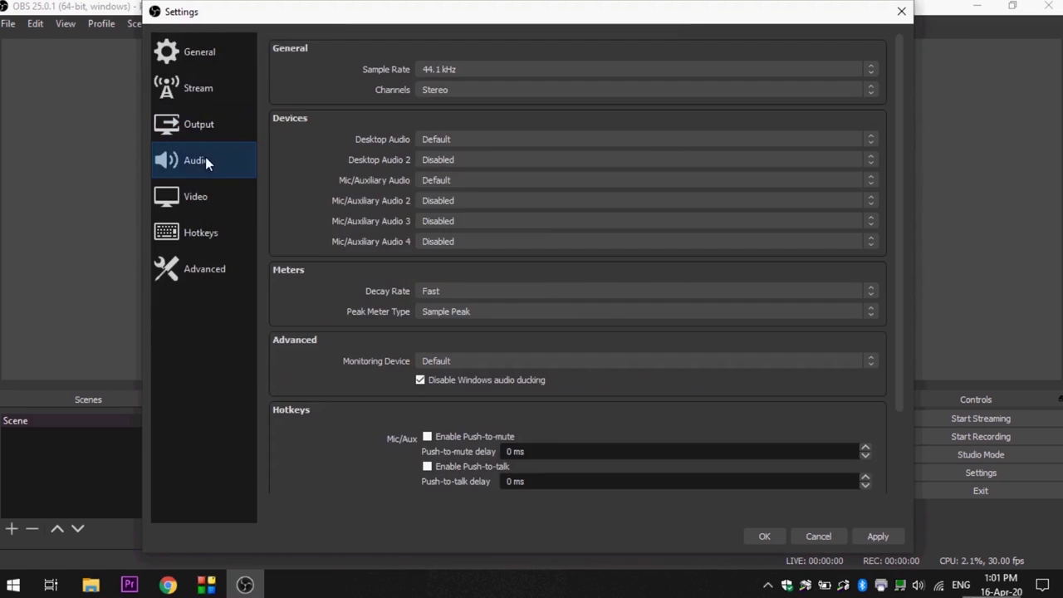
# - Set the output mode to Advanced and enable Rescale Output at 1366x768 for streaming
pyautogui.click(213, 134)
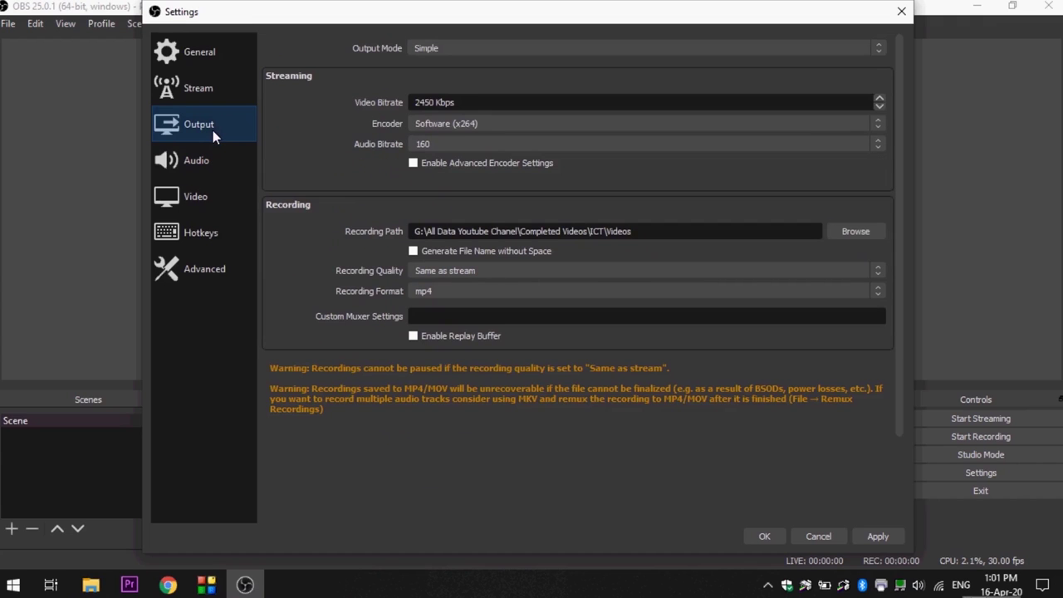
pyautogui.click(428, 47)
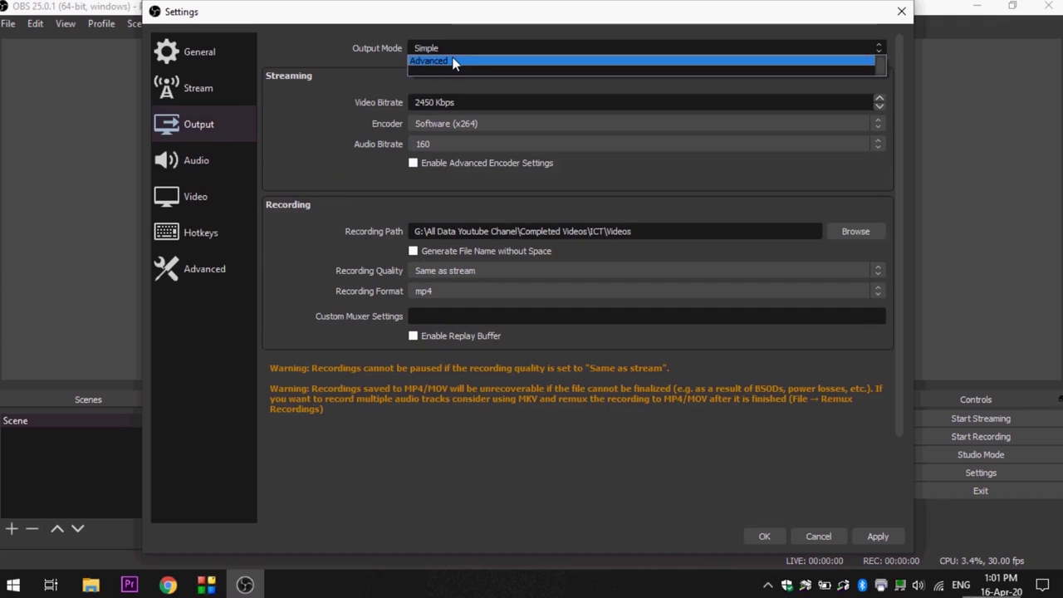
pyautogui.click(443, 61)
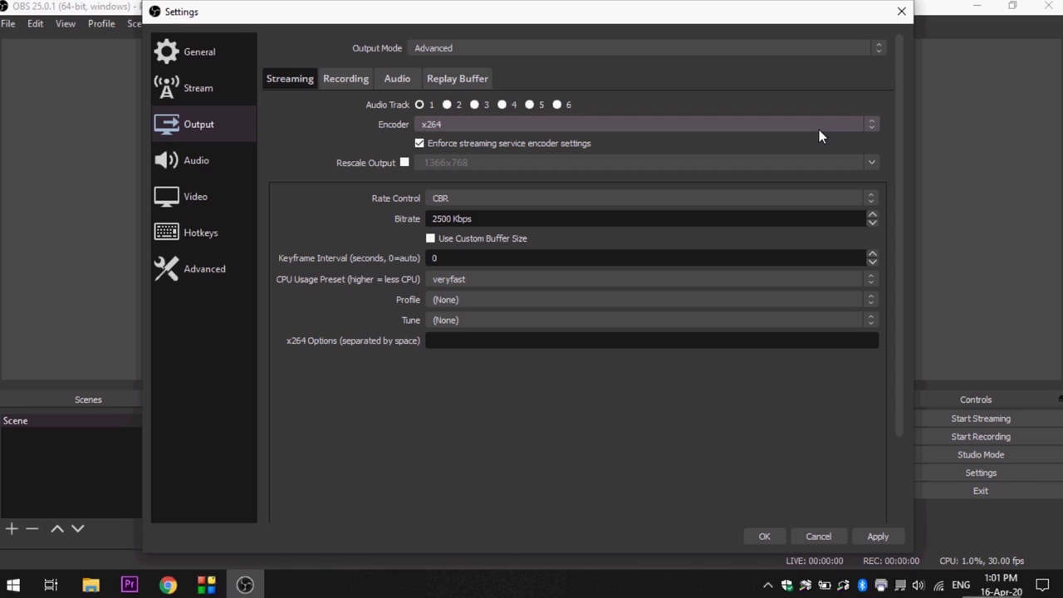
pyautogui.click(404, 163)
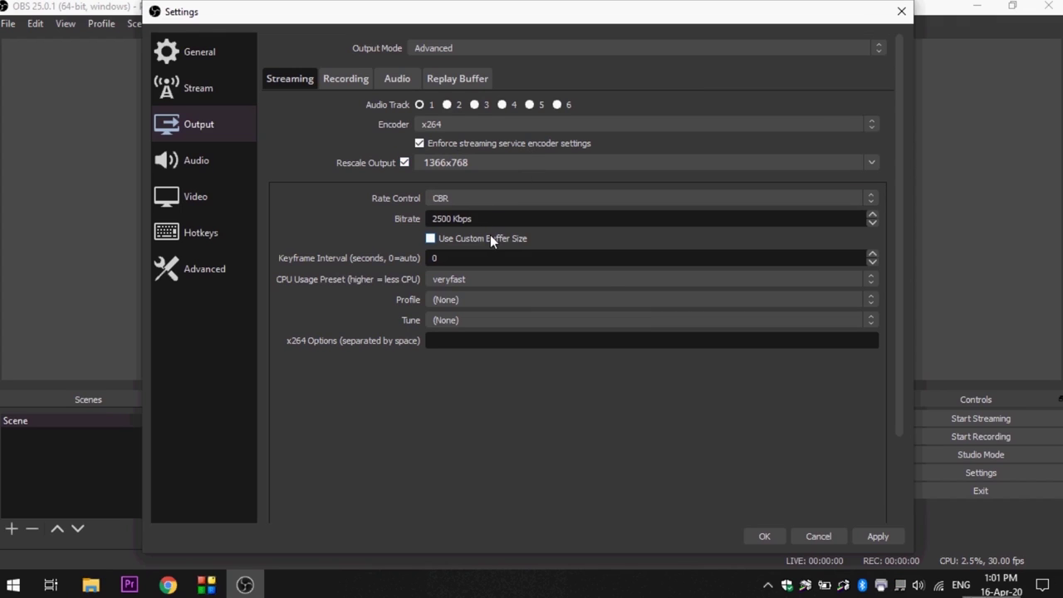
# - Examine the advanced recording output options, including the recording types, and the audio track bitrates
pyautogui.click(342, 81)
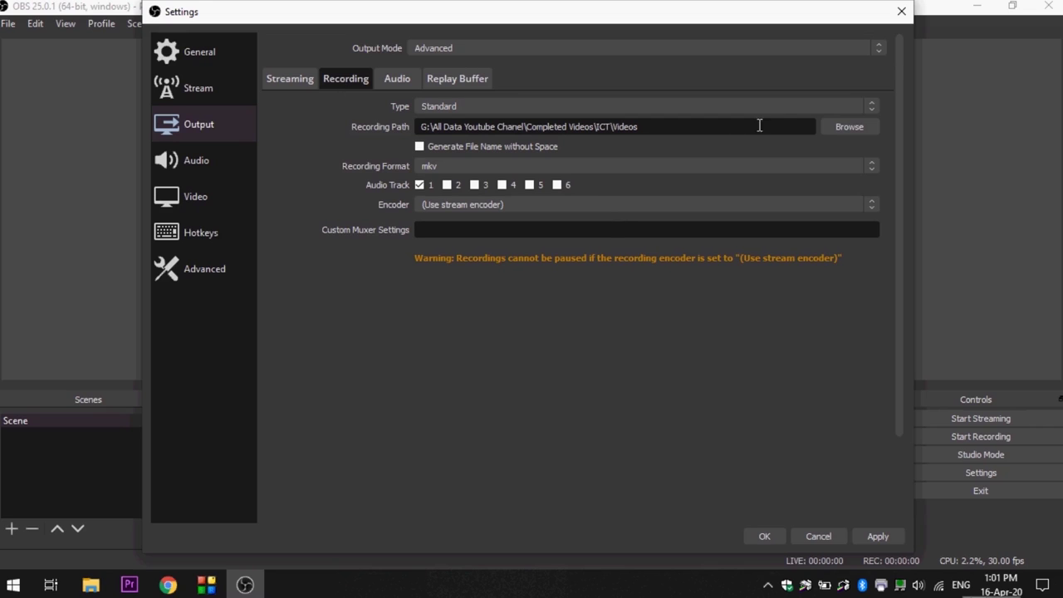
pyautogui.click(788, 111)
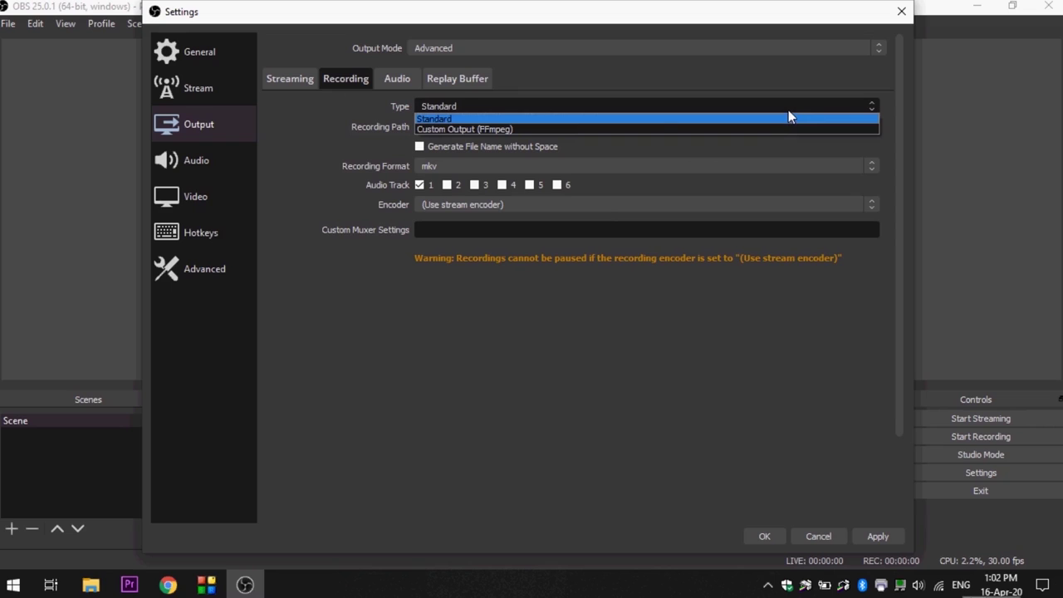
pyautogui.click(343, 129)
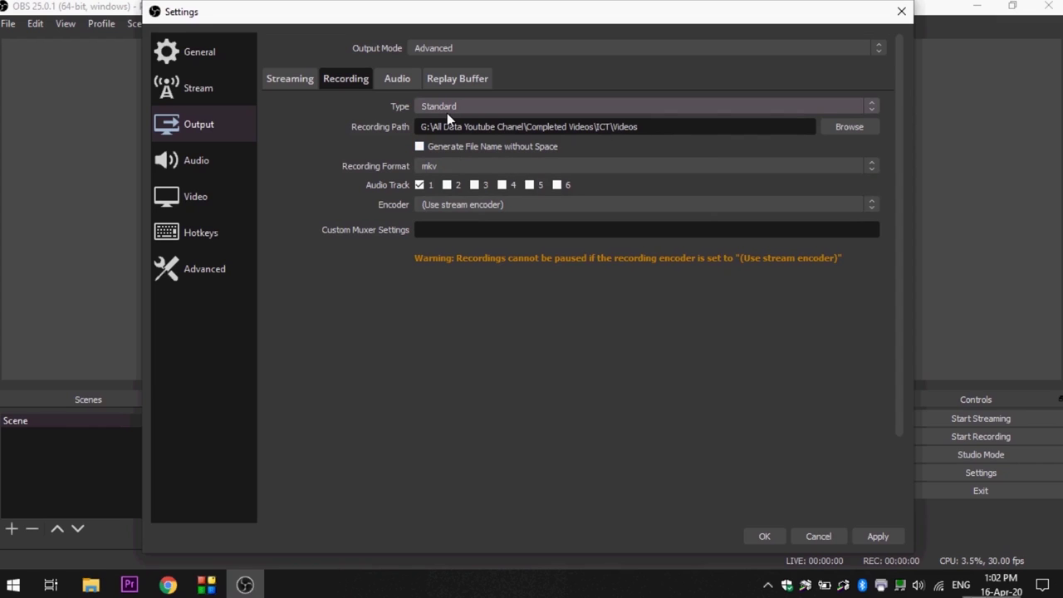
pyautogui.click(402, 81)
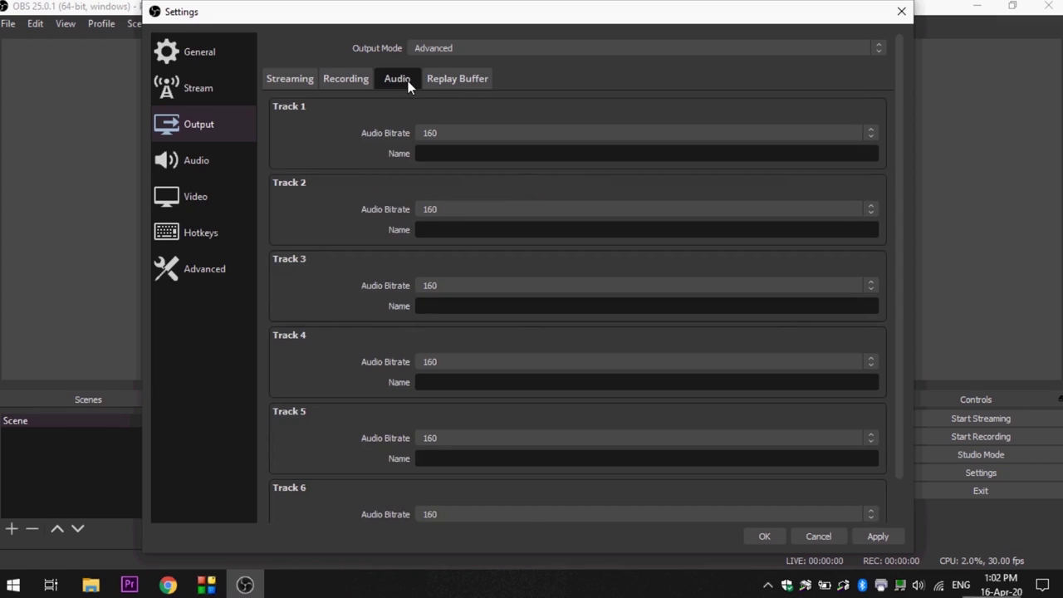
# - Set the Track 1 audio bitrate to 320 in the output settings, and look at the recording options again
pyautogui.click(500, 139)
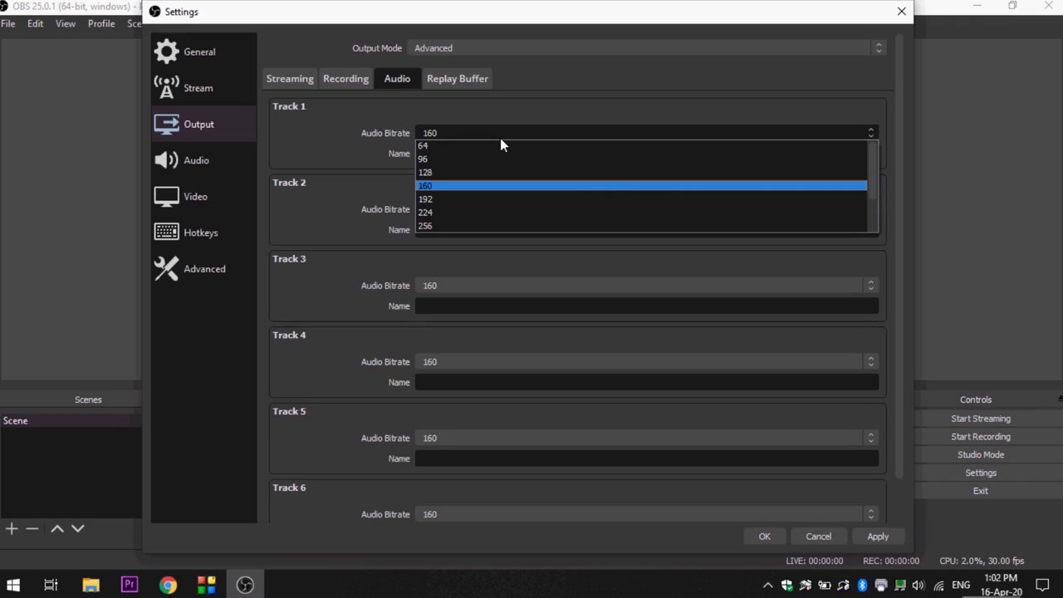
pyautogui.moveTo(868, 161); pyautogui.dragTo(873, 202)
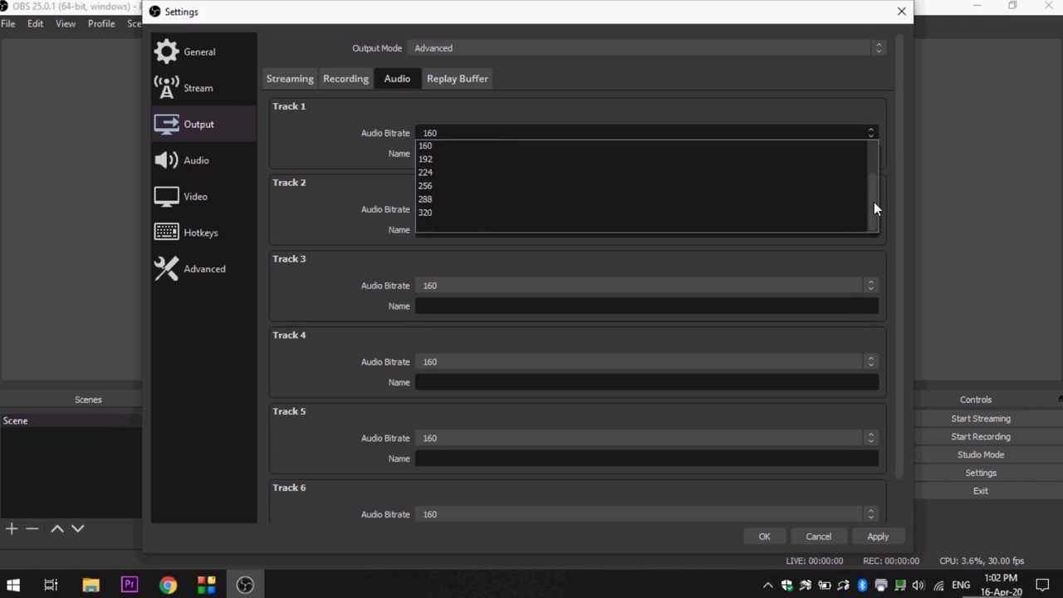
pyautogui.click(514, 218)
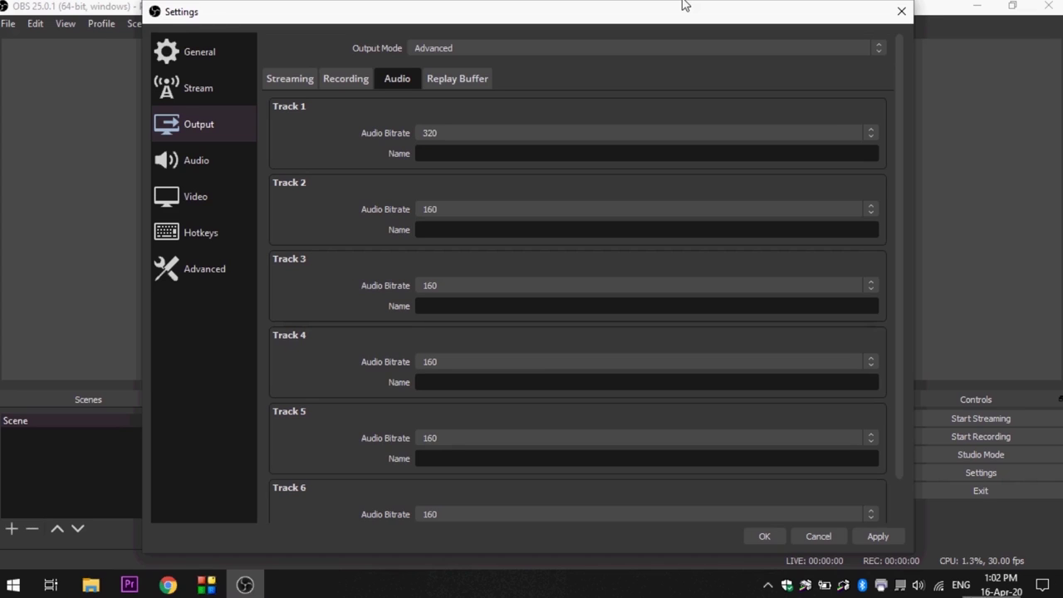
pyautogui.click(353, 83)
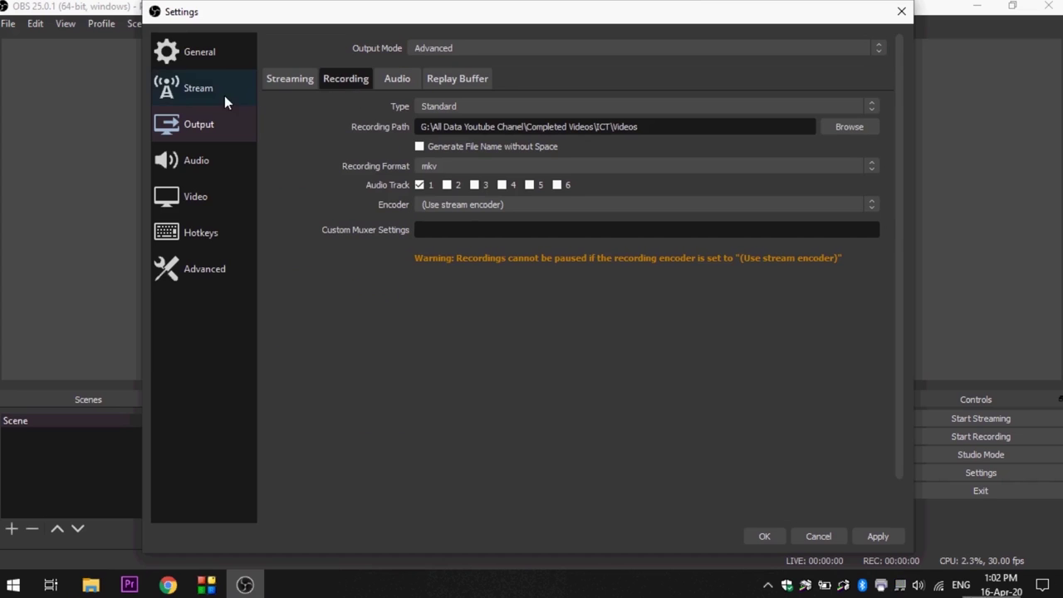
# - Set the audio sample rate to 48 kHz in the audio settings
pyautogui.click(199, 160)
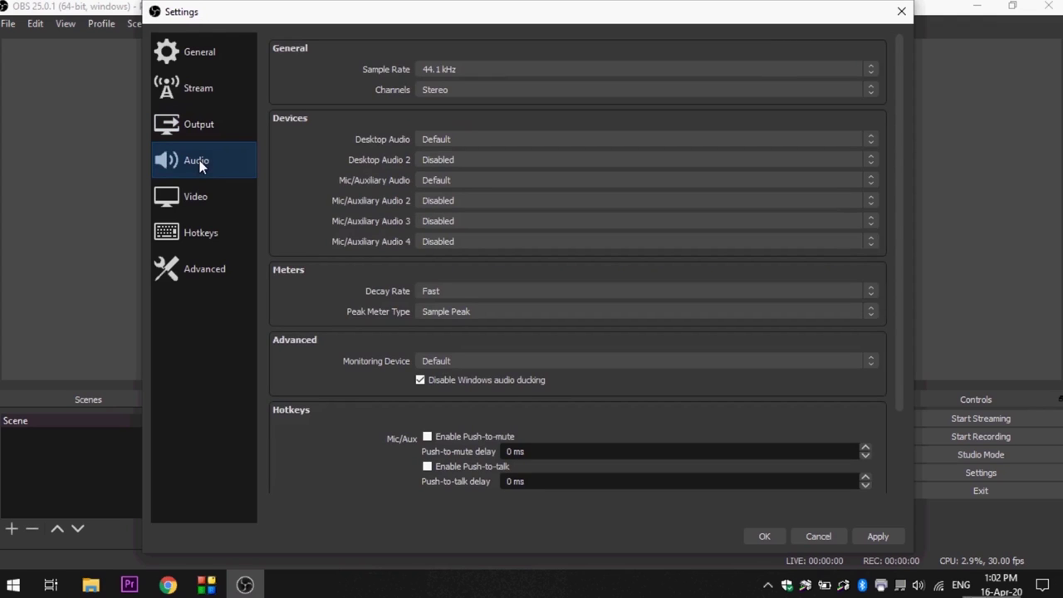
pyautogui.click(483, 71)
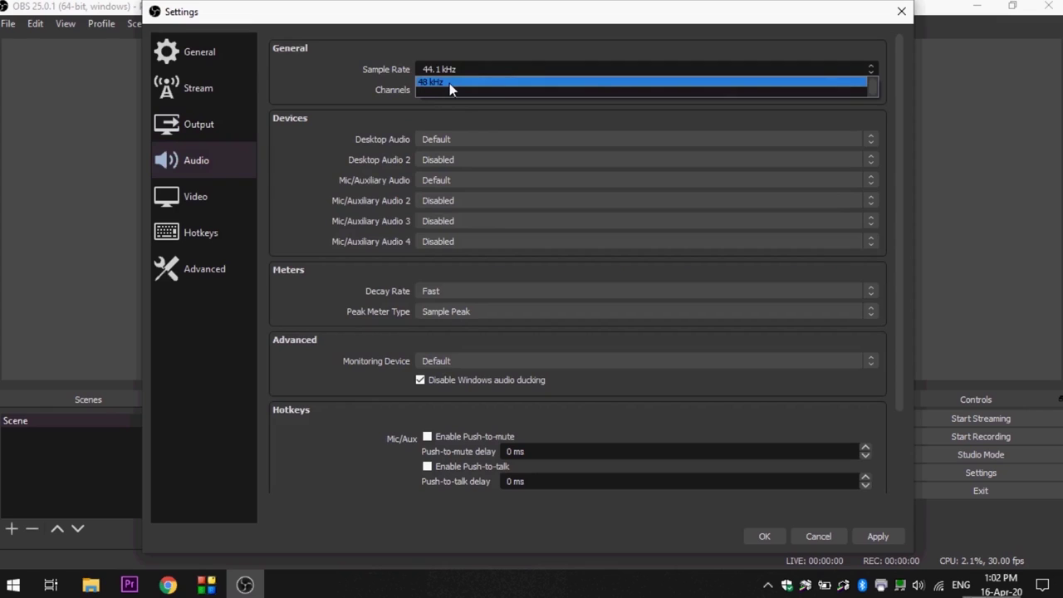
pyautogui.click(450, 83)
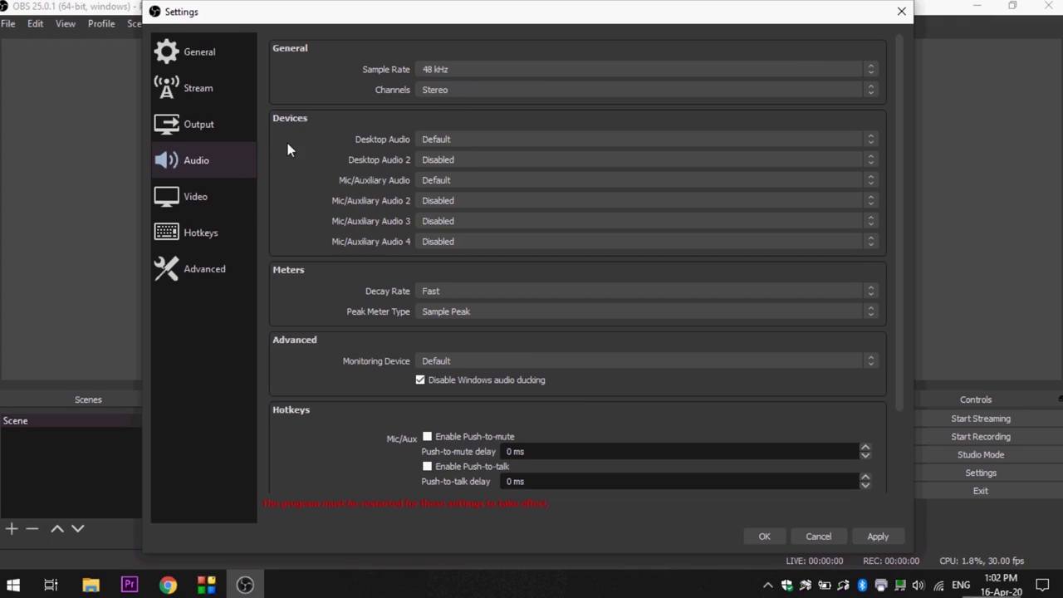
# - In the video settings, set the base resolution to 1920x1080, the output resolution to 1280x720 and the common FPS value to 60
pyautogui.click(210, 197)
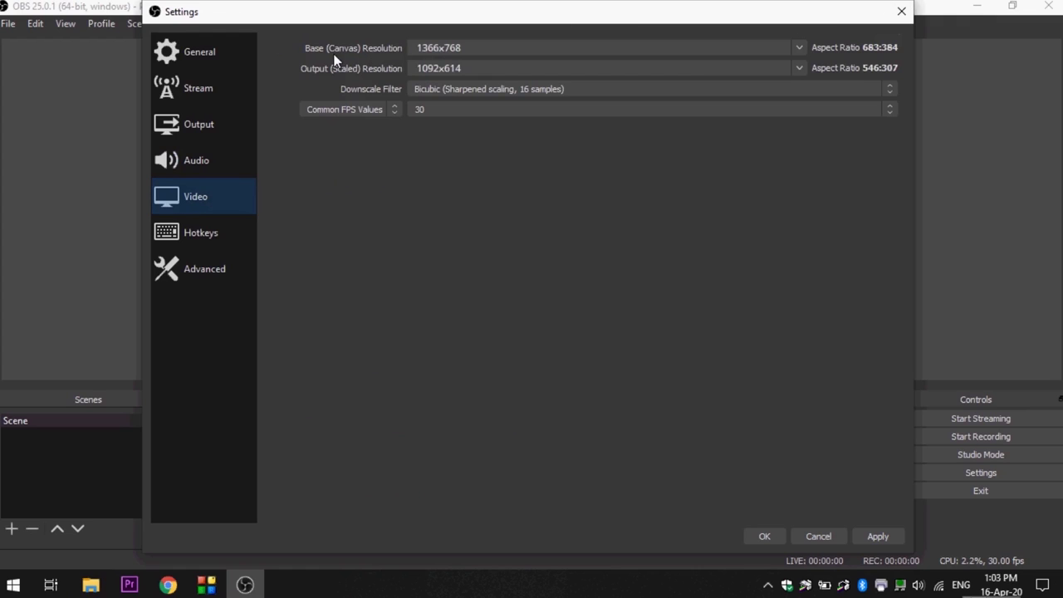
pyautogui.click(798, 48)
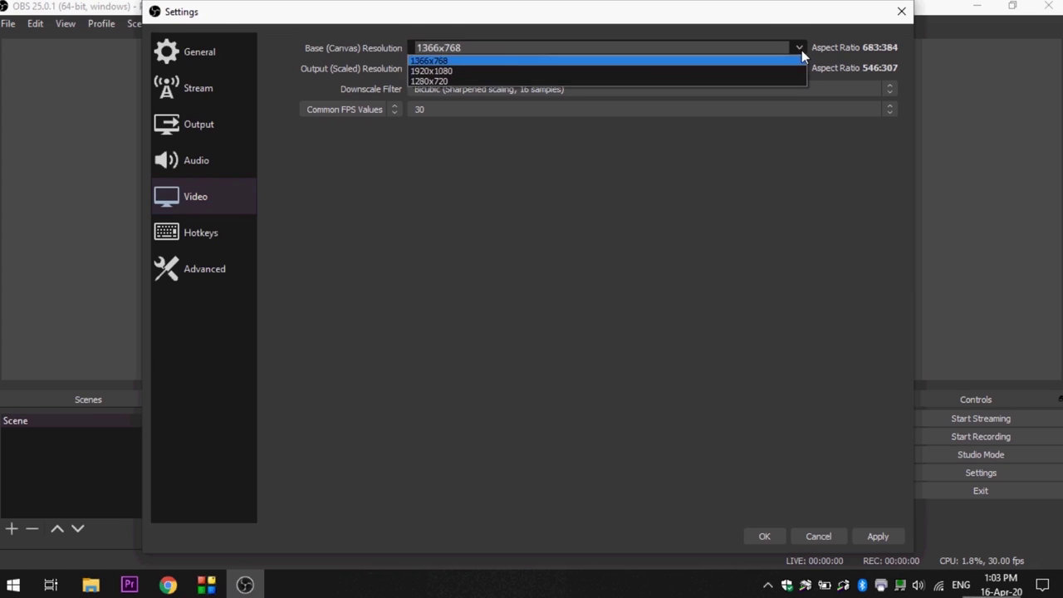
pyautogui.click(449, 71)
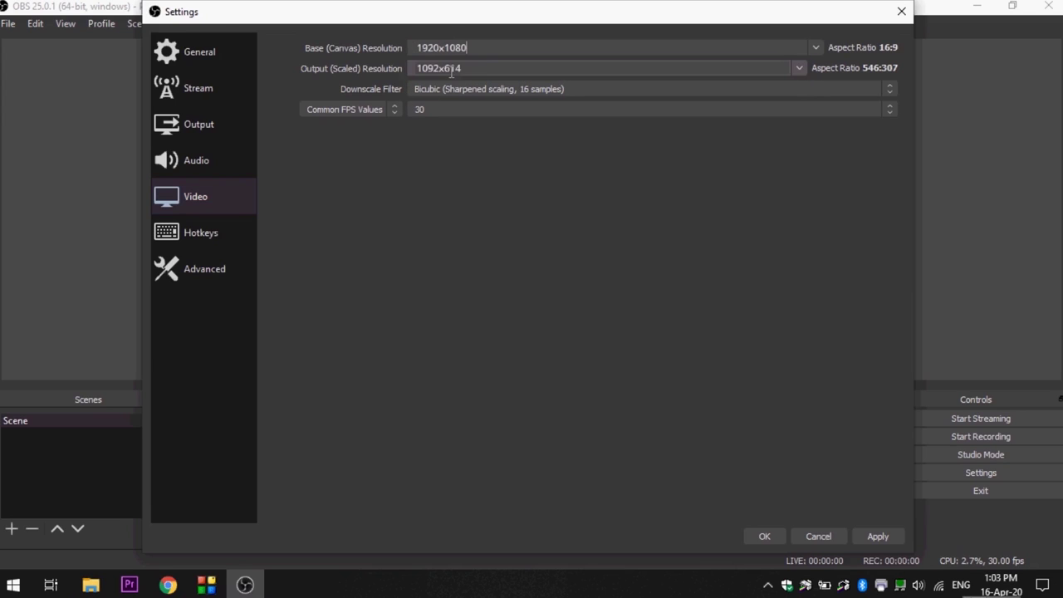
pyautogui.click(799, 68)
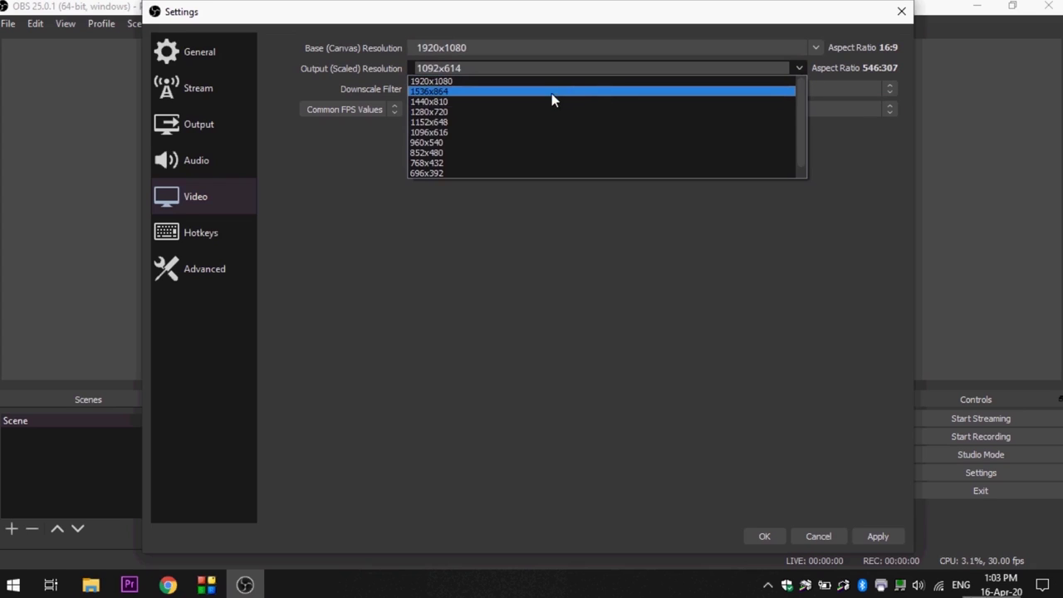
pyautogui.click(538, 112)
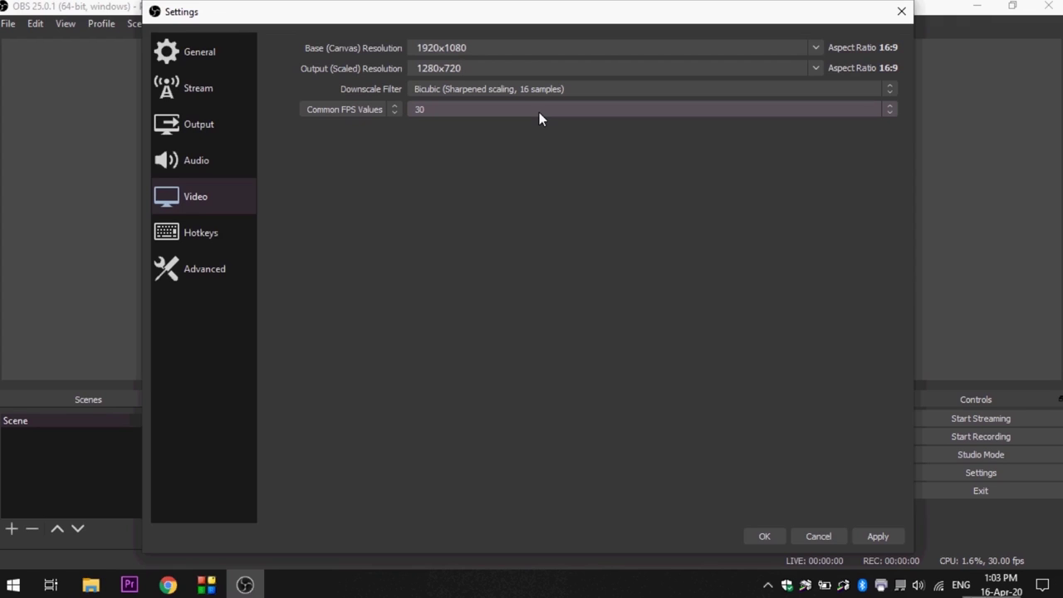
pyautogui.click(439, 104)
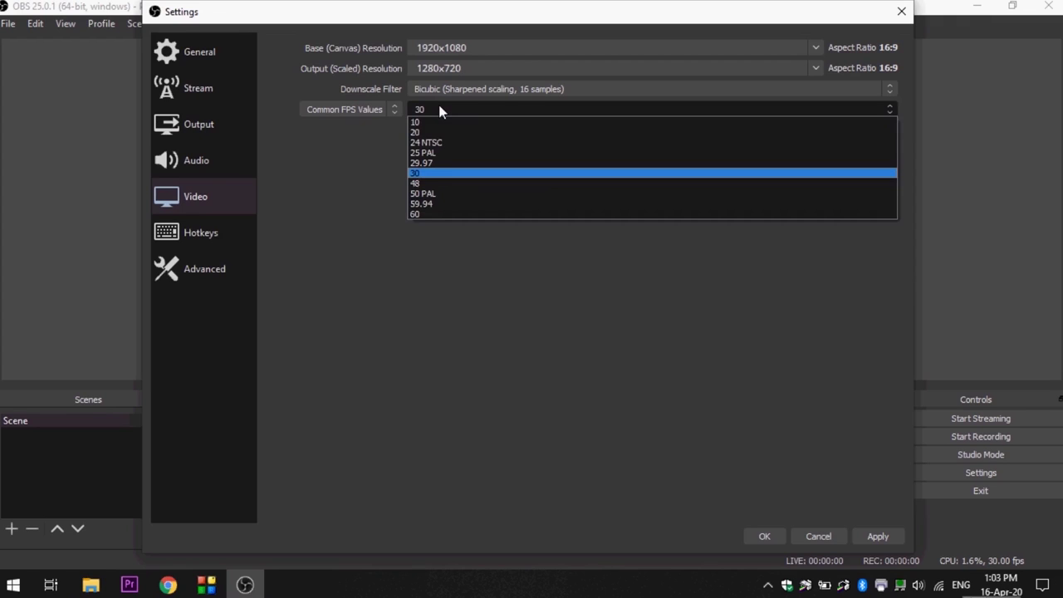
pyautogui.click(440, 214)
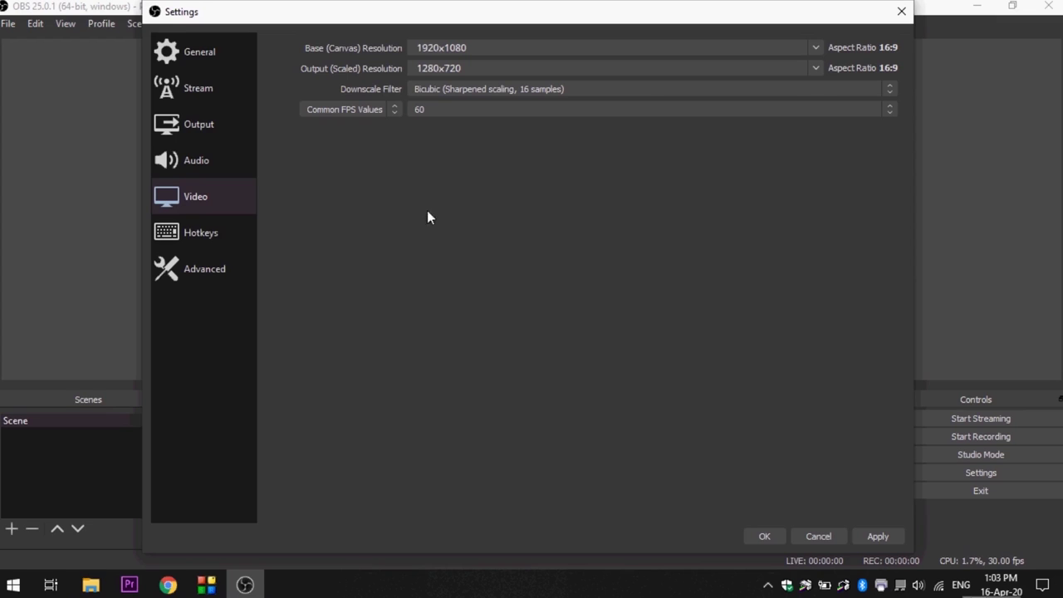
# - Try assigning Ctrl + D as the Start Recording hotkey, and revert that hotkey field
pyautogui.click(210, 225)
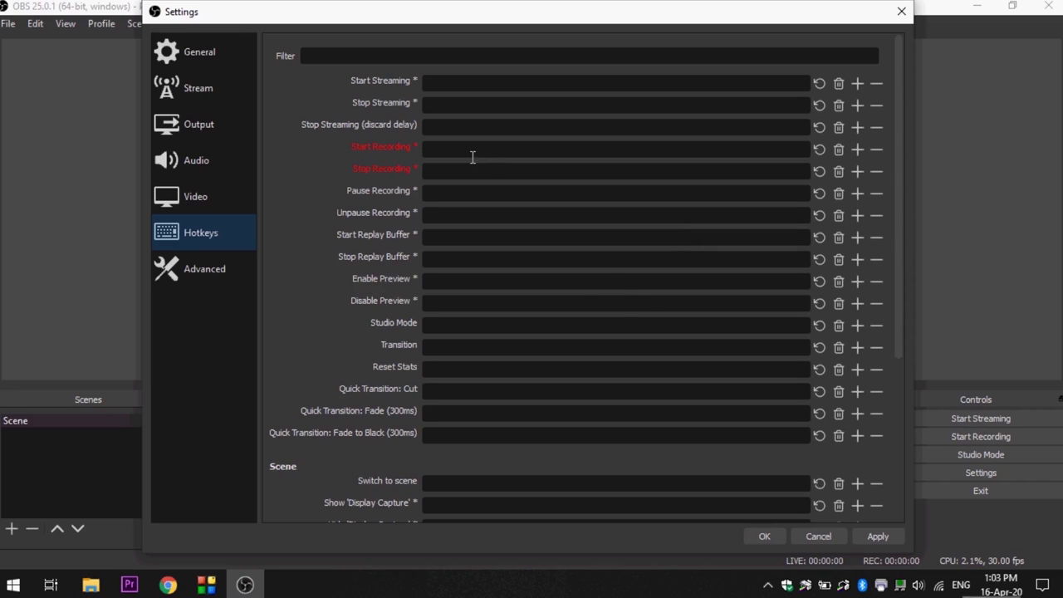
pyautogui.click(489, 145)
pyautogui.press('ctrl')
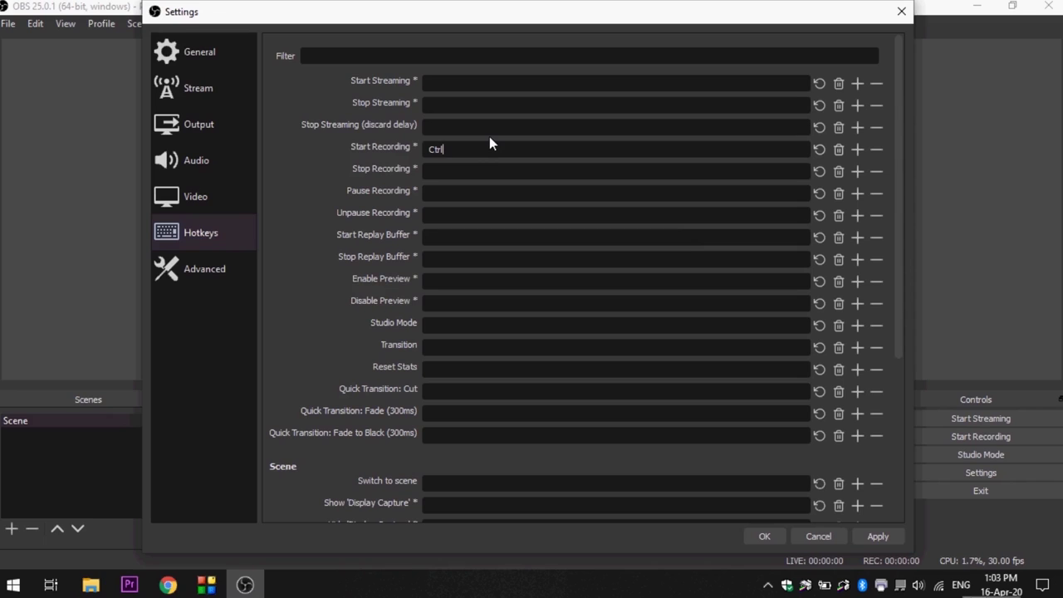
pyautogui.hotkey('ctrl', 'd')
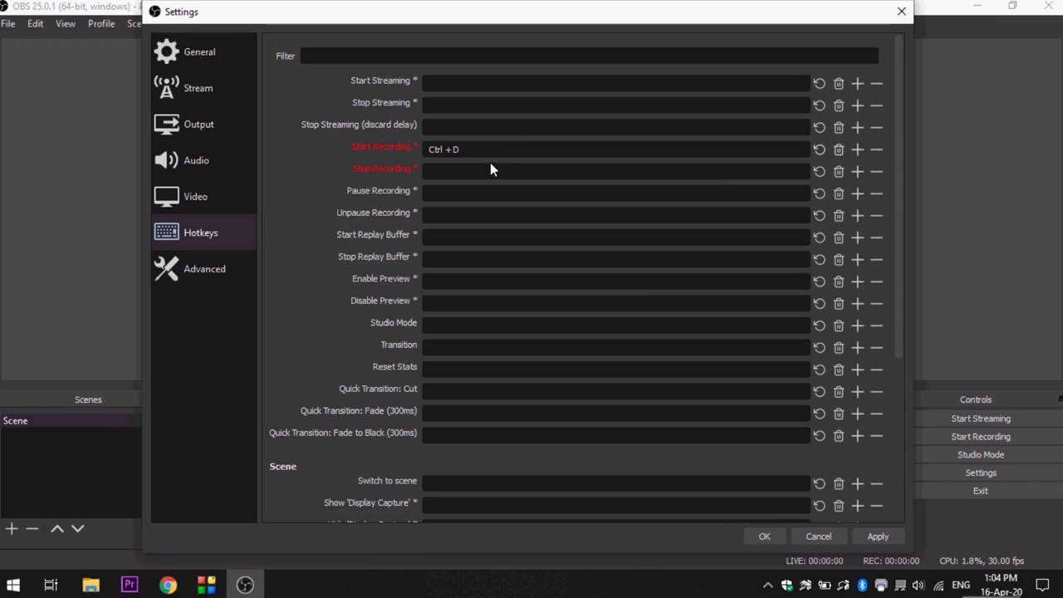
pyautogui.press('BackSpace')
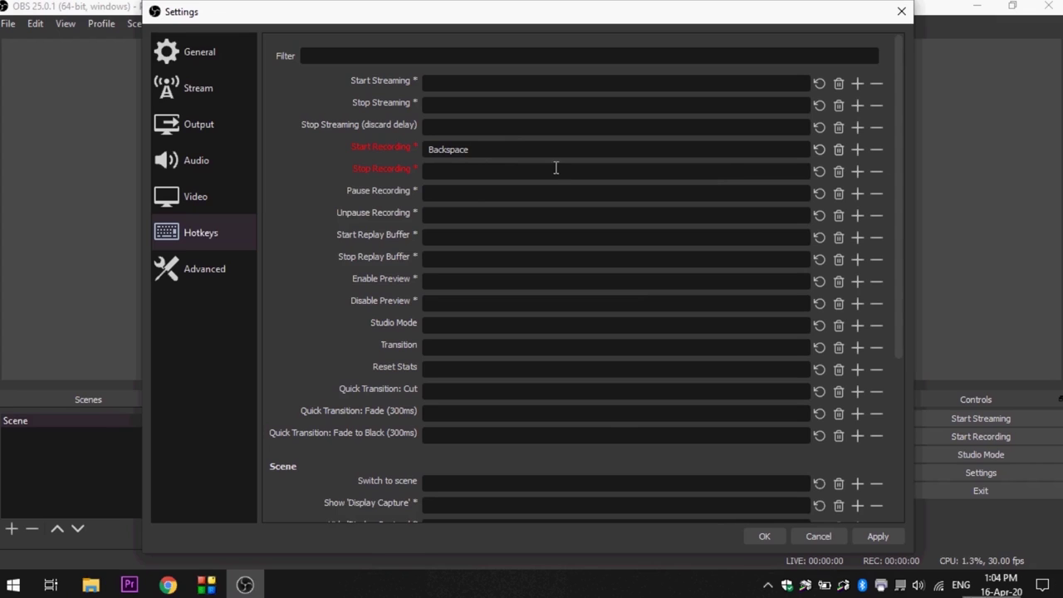
pyautogui.click(821, 148)
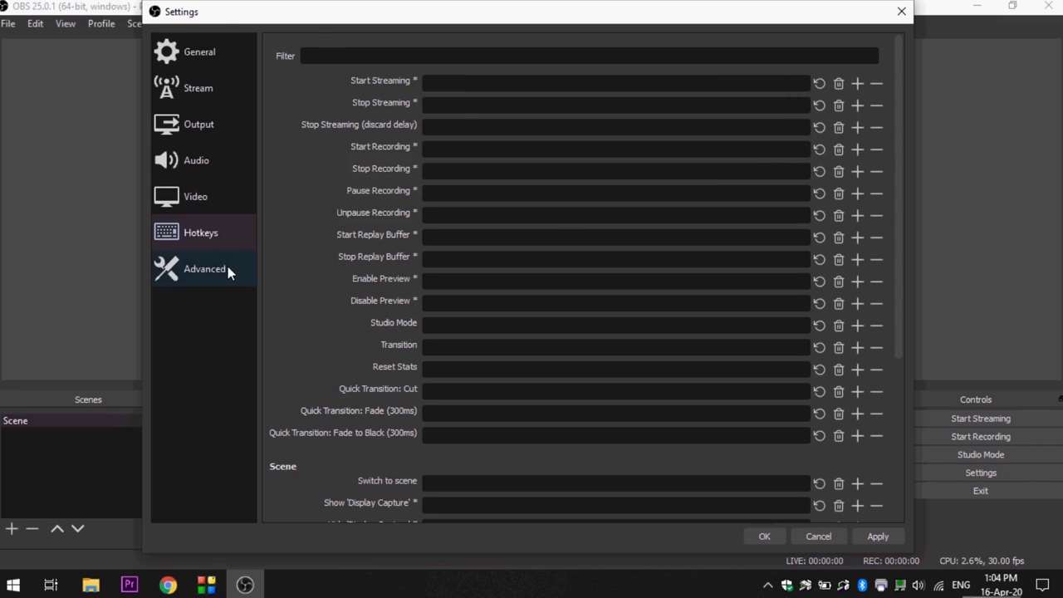
# - Set the process priority to High in the advanced settings
pyautogui.click(224, 267)
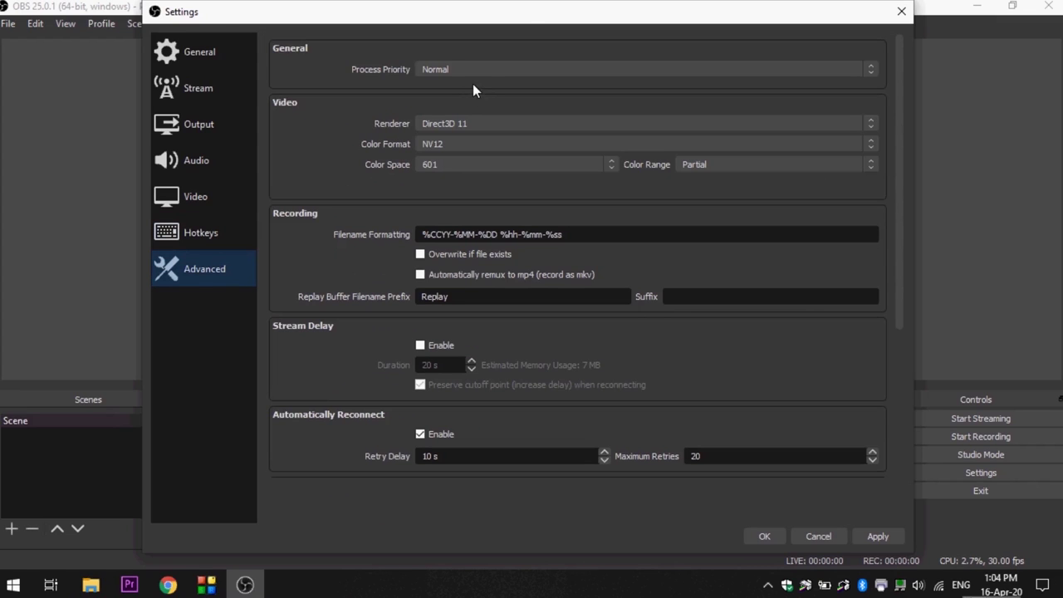
pyautogui.moveTo(525, 11)
pyautogui.mouseDown()
pyautogui.moveTo(525, 0)
pyautogui.moveTo(525, 9)
pyautogui.mouseUp()
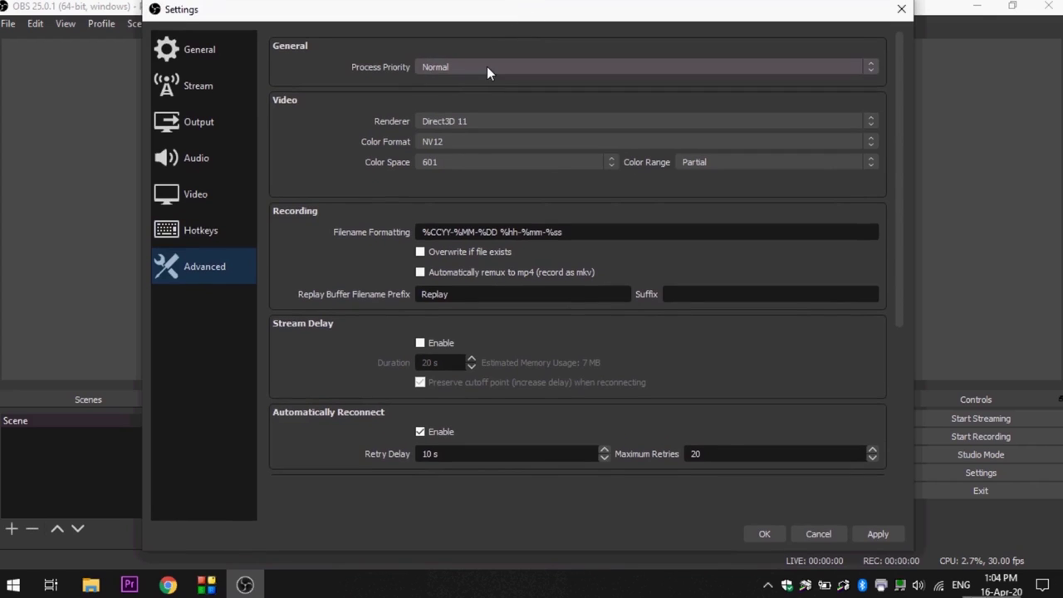
pyautogui.click(486, 66)
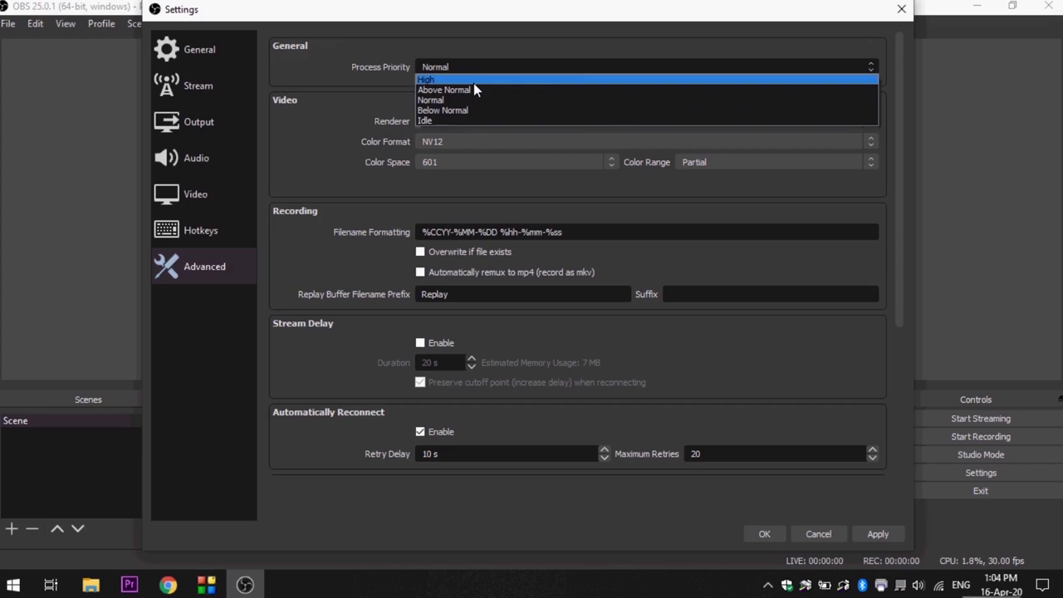
pyautogui.click(474, 82)
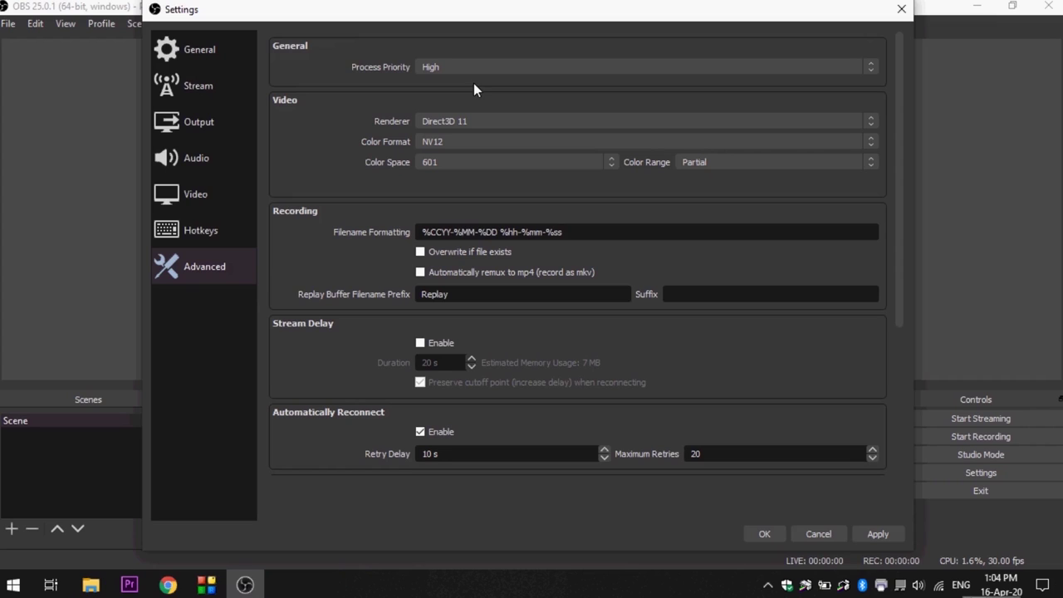
# - Save the settings with a restart of OBS Studio, and close the browser window showing the YouTube live dashboard
pyautogui.click(763, 534)
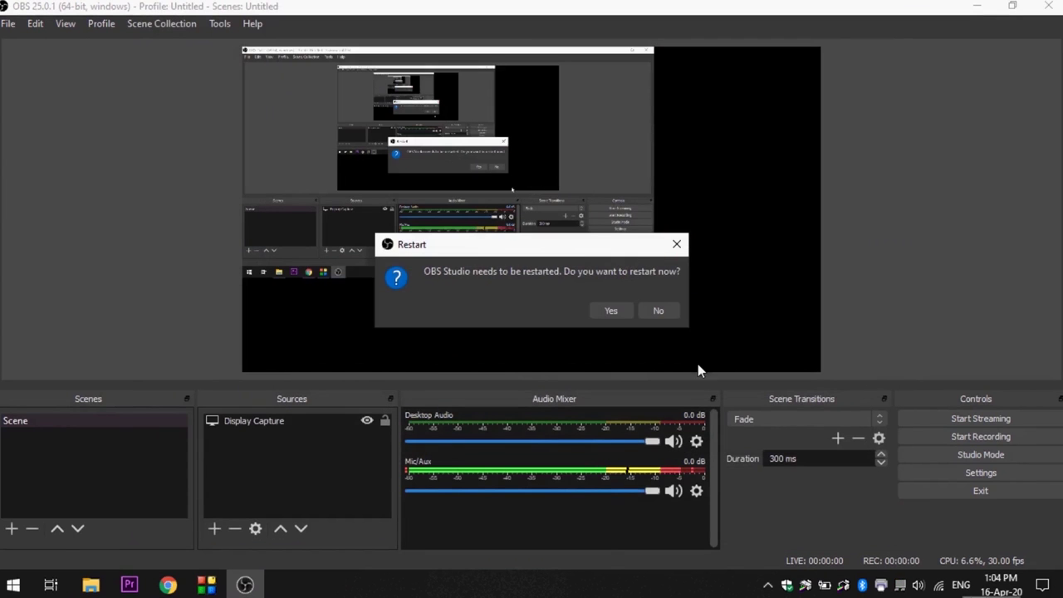
pyautogui.click(616, 312)
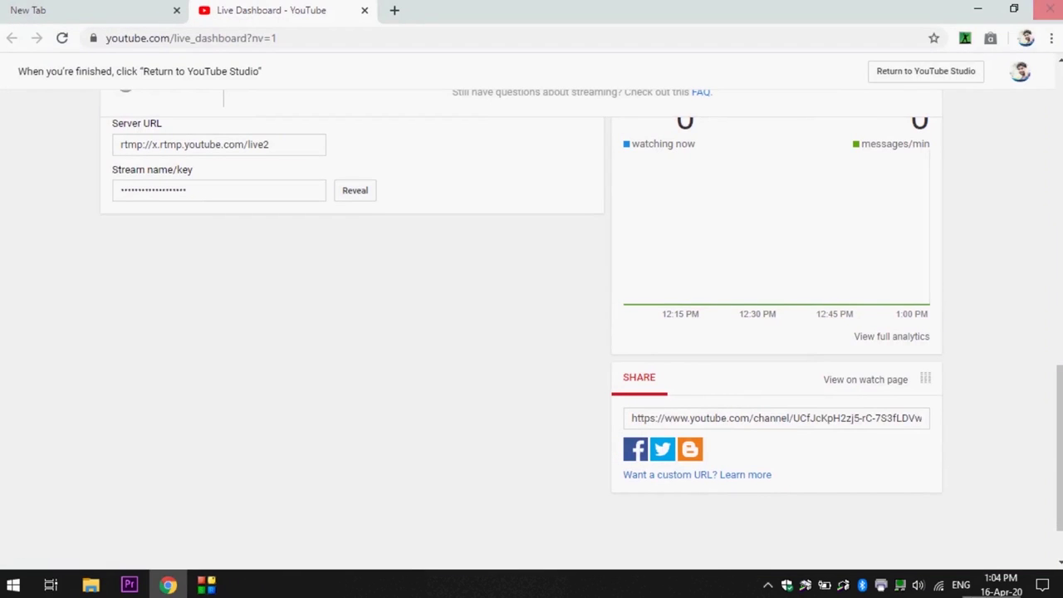
pyautogui.click(1050, 9)
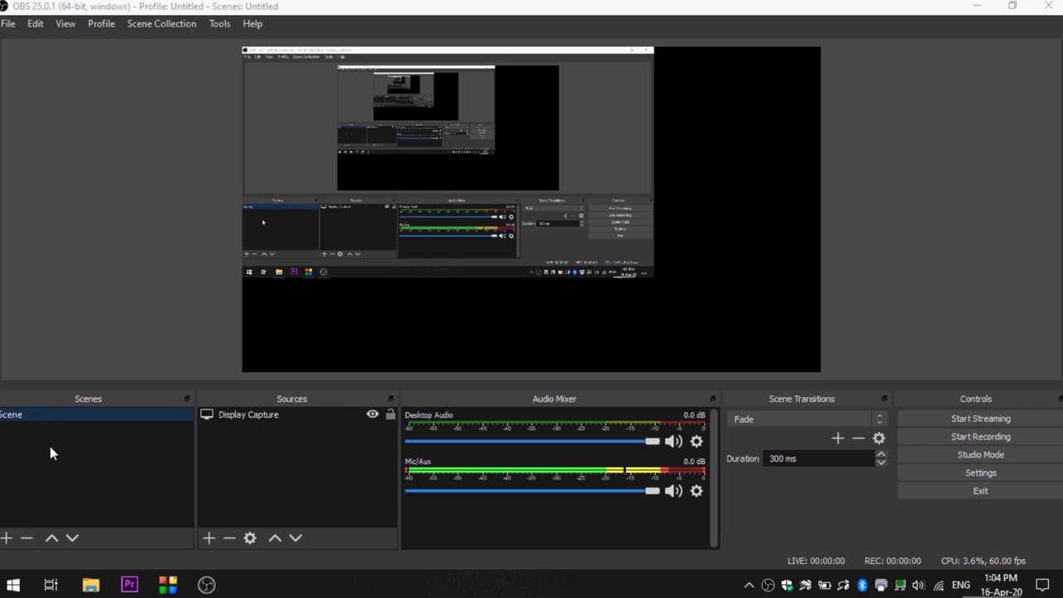
# - Remove the existing Display Capture source from the scene
pyautogui.click(274, 415)
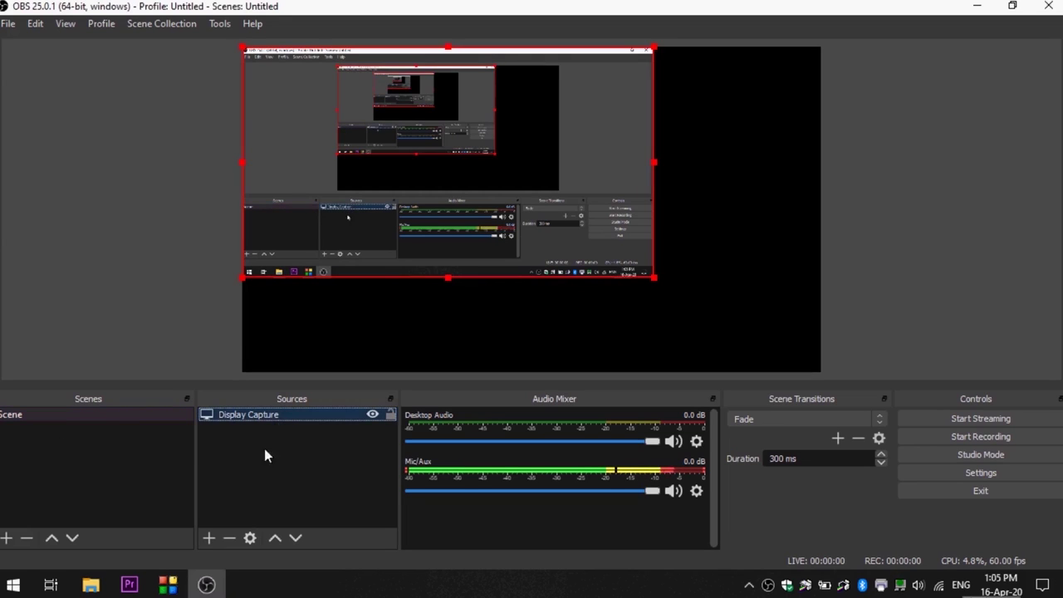
pyautogui.click(230, 537)
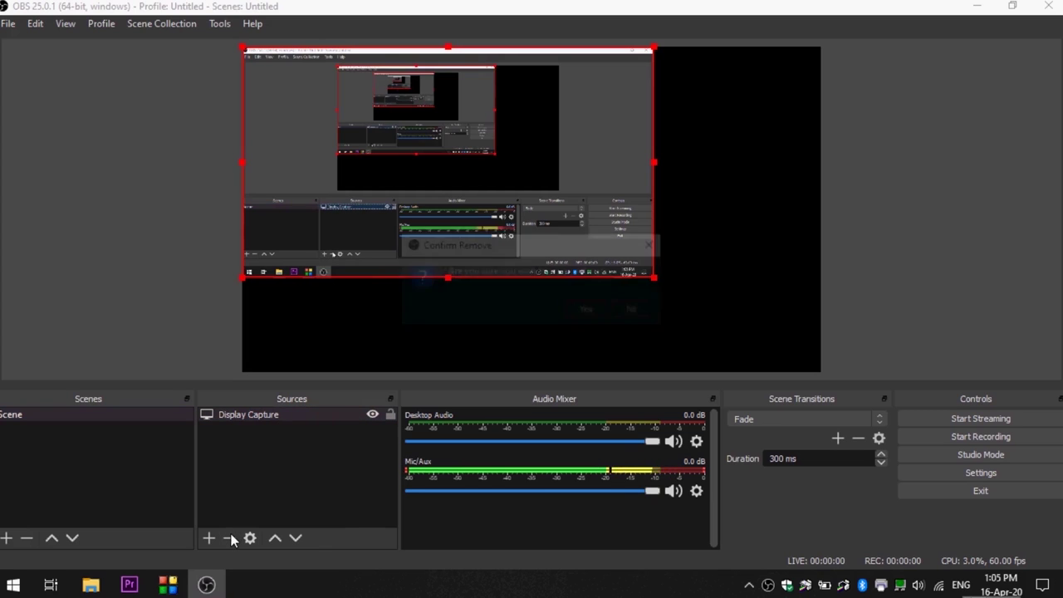
pyautogui.click(579, 309)
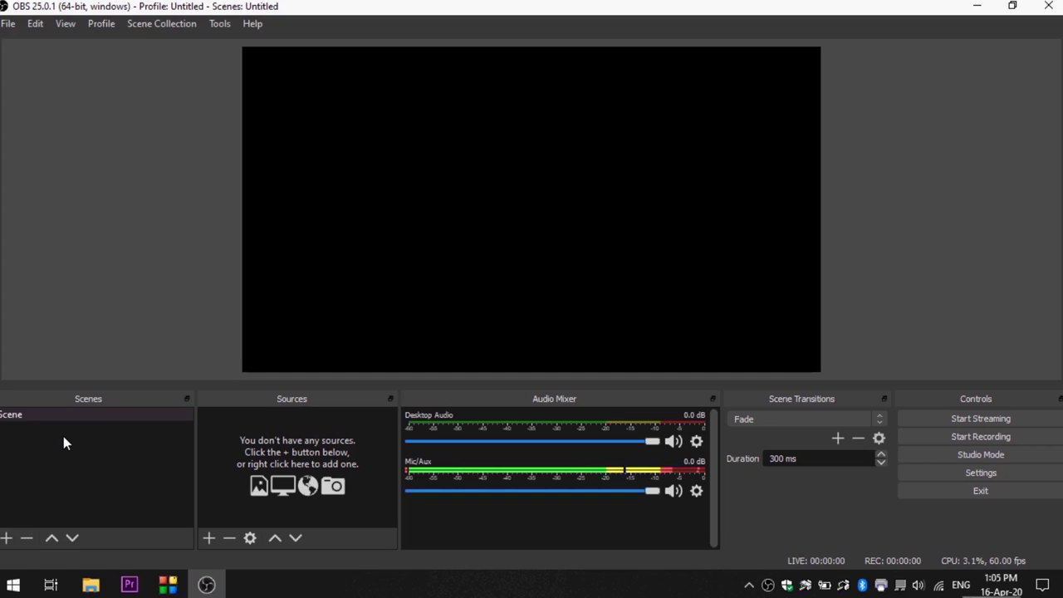
# - Create a new display capture source named "Desktop Capture" in the scene
pyautogui.click(208, 538)
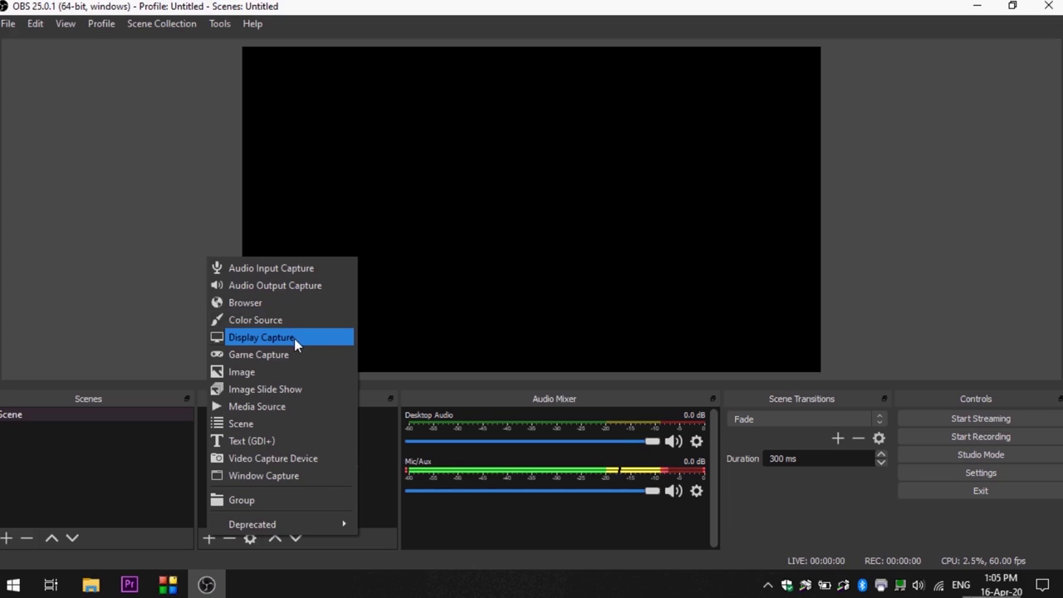
pyautogui.click(293, 337)
pyautogui.click(474, 205)
pyautogui.press('BackSpace')
pyautogui.press('BackSpace')
pyautogui.press('BackSpace')
pyautogui.press('BackSpace')
pyautogui.press('BackSpace')
pyautogui.press('BackSpace')
pyautogui.press('BackSpace')
pyautogui.press('BackSpace')
pyautogui.write('DesktopCapture')
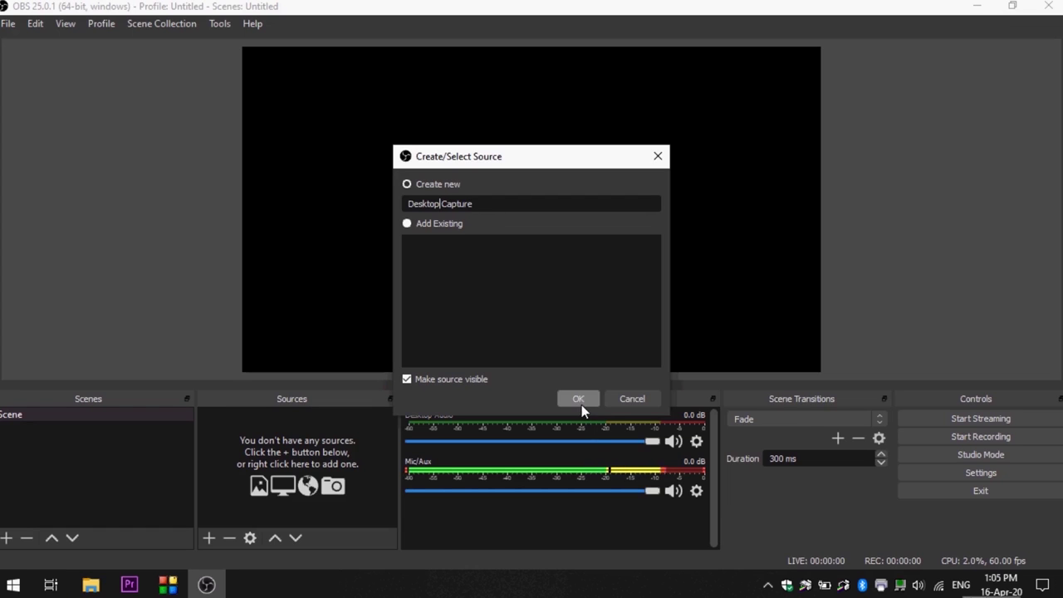
pyautogui.click(579, 401)
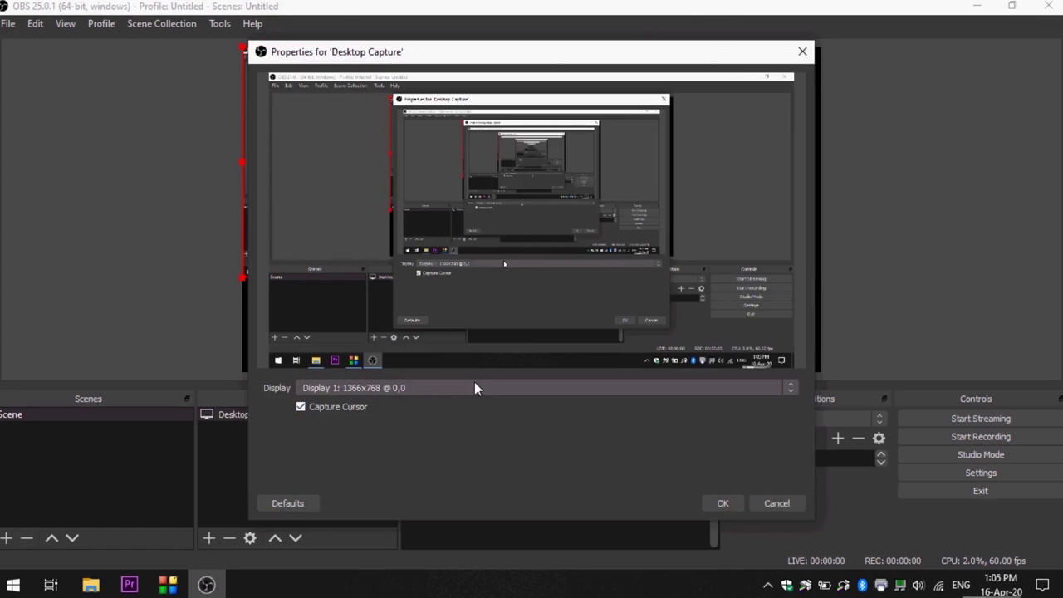
# - Accept Display 1 with cursor capture for the Desktop Capture source, and enlarge it to fill the whole canvas
pyautogui.moveTo(557, 45); pyautogui.dragTo(563, 2)
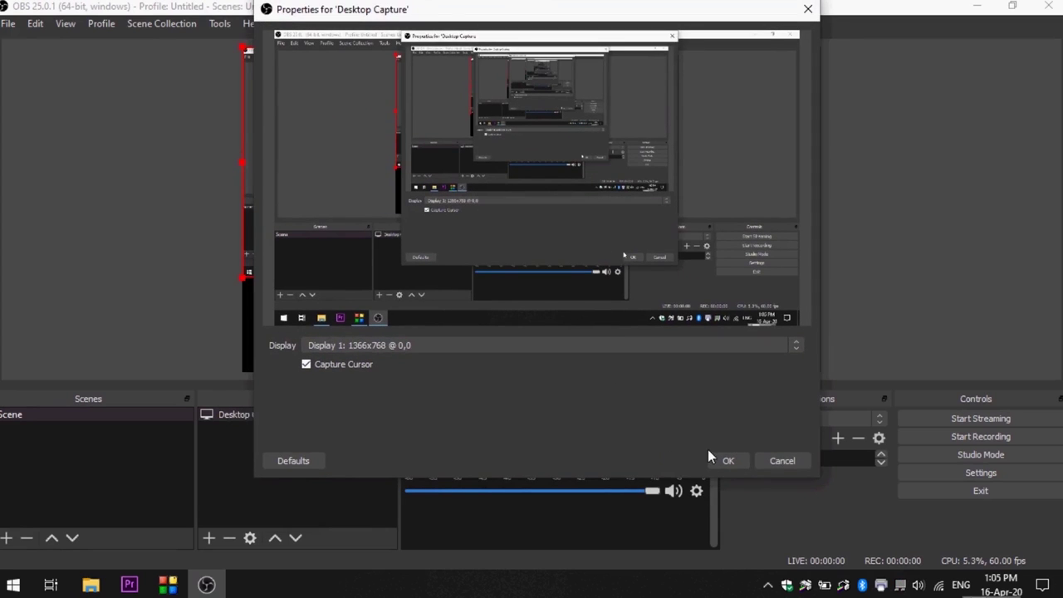
pyautogui.click(728, 461)
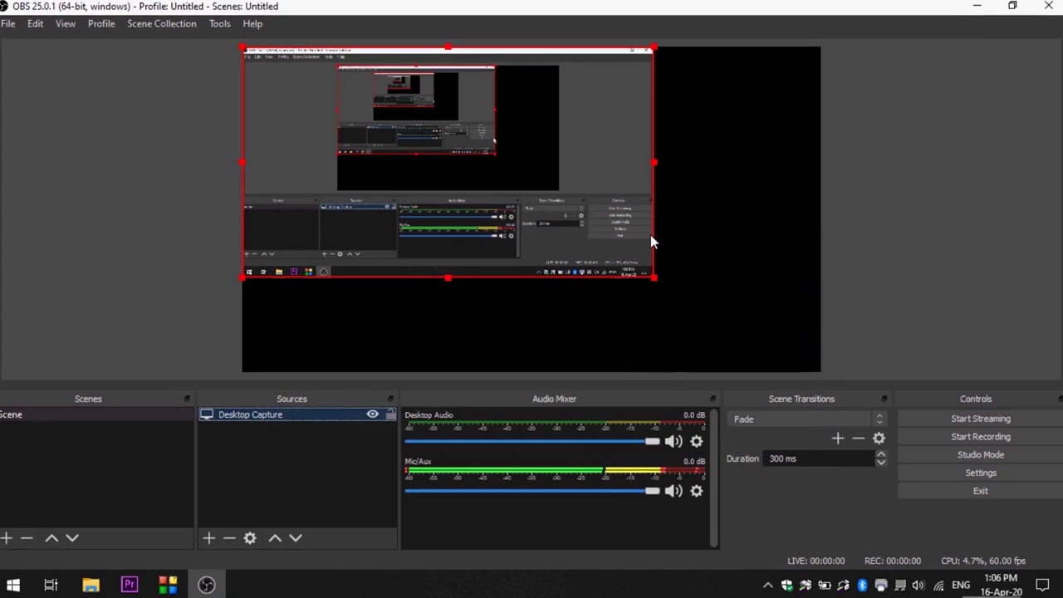
pyautogui.moveTo(655, 277); pyautogui.dragTo(778, 365)
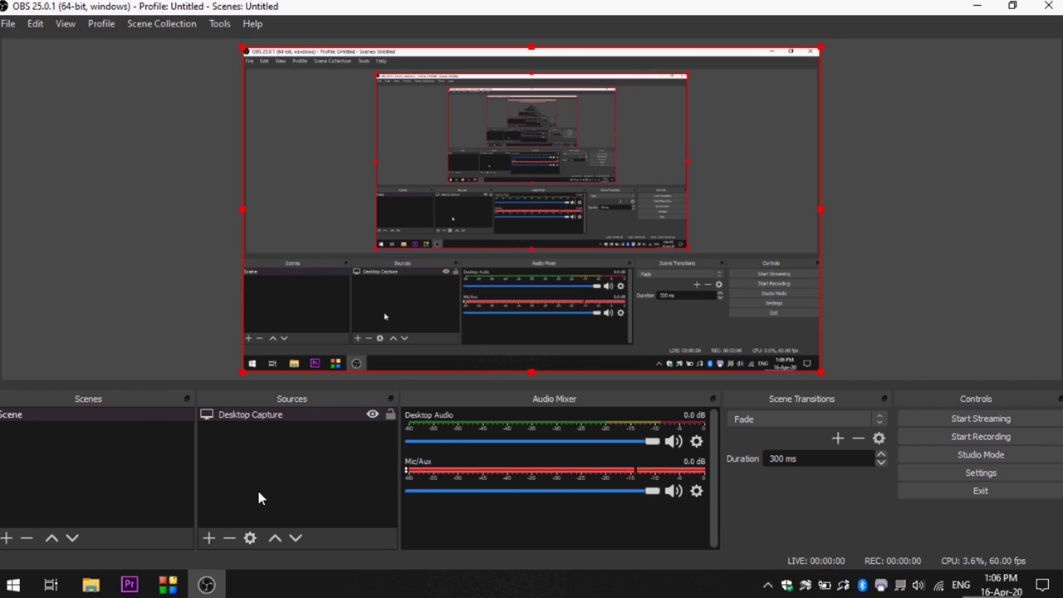
# - Create a new Text (GDI+) source in the scene, keeping its default name and visibility
pyautogui.click(208, 536)
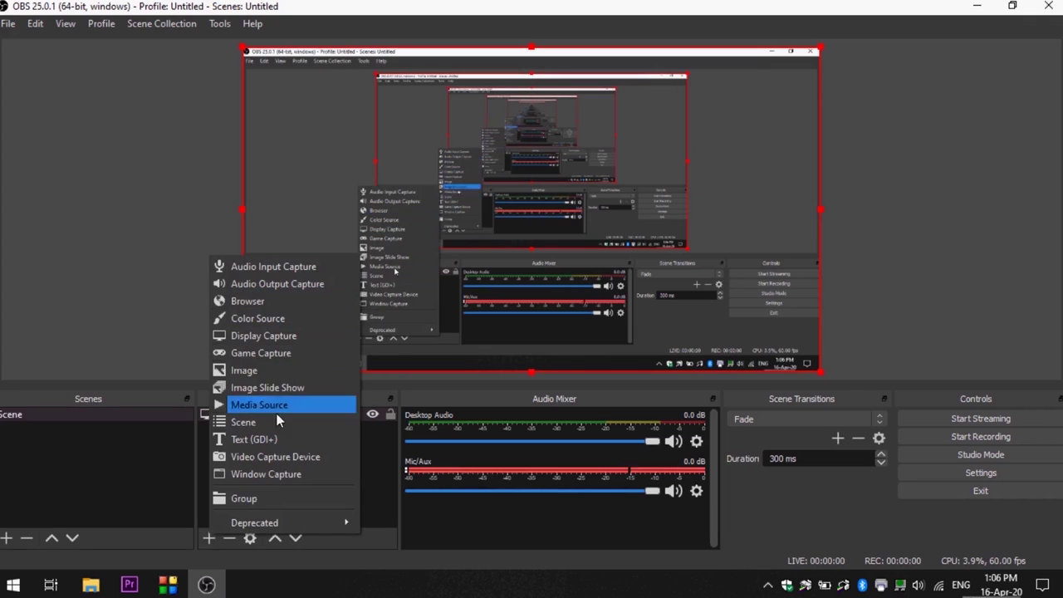
pyautogui.click(285, 441)
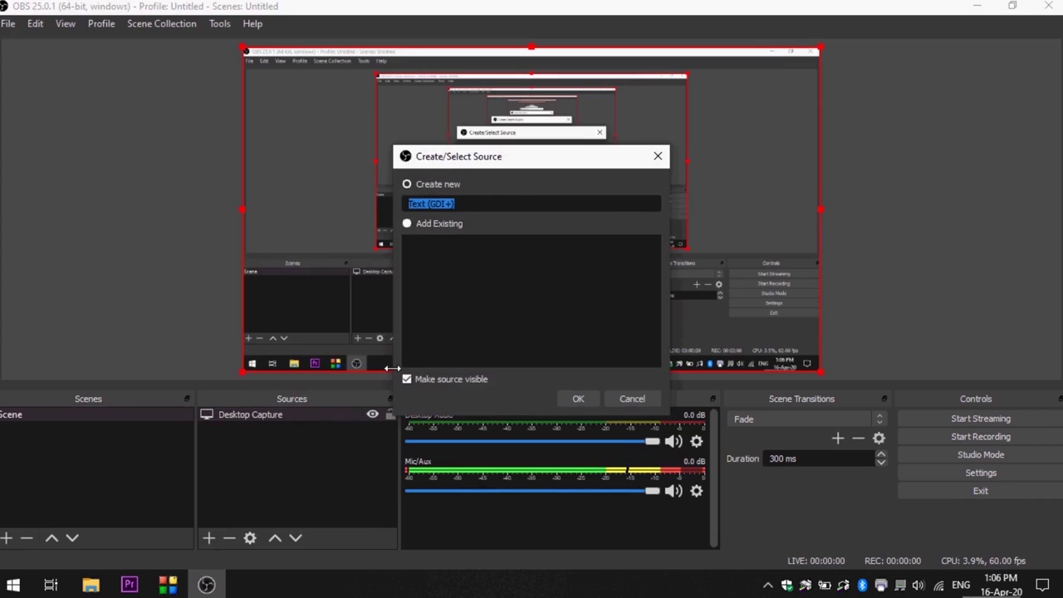
pyautogui.click(579, 397)
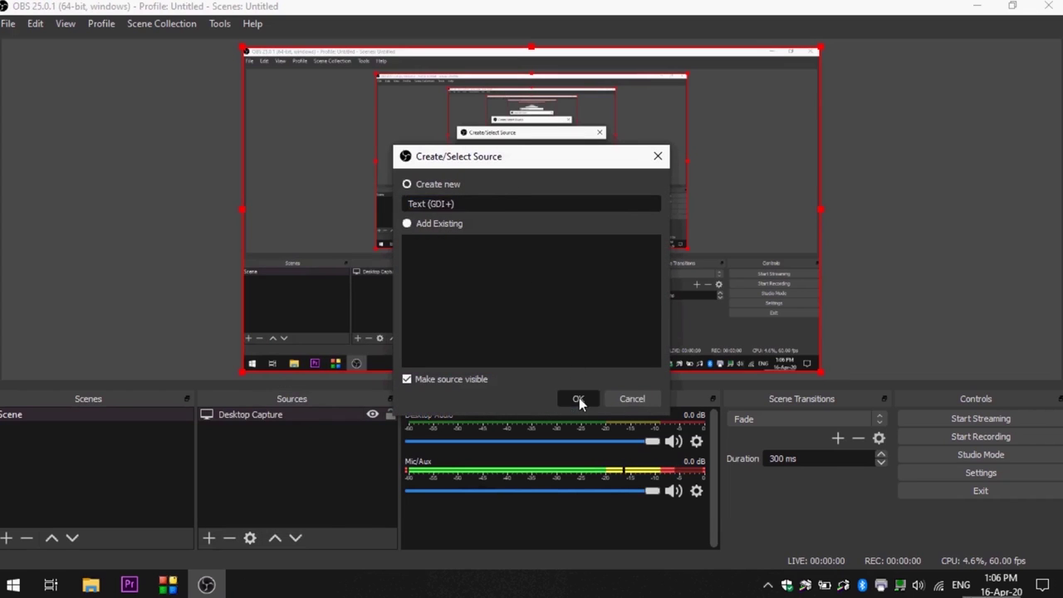
# - Enter the presenter's full name as the source's text and accept the text properties
pyautogui.click(453, 419)
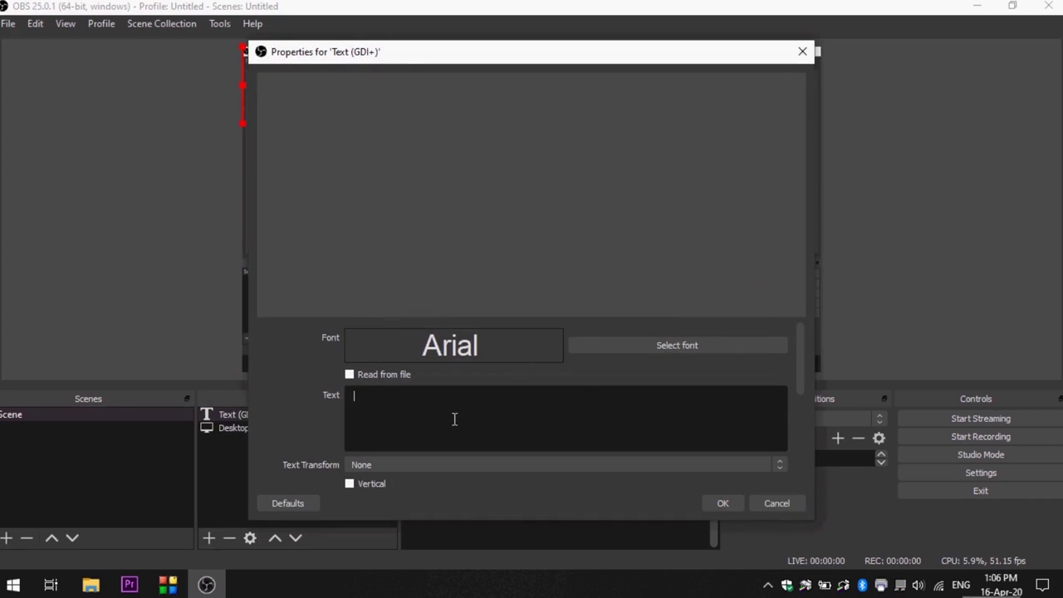
pyautogui.write('Waqara aa')
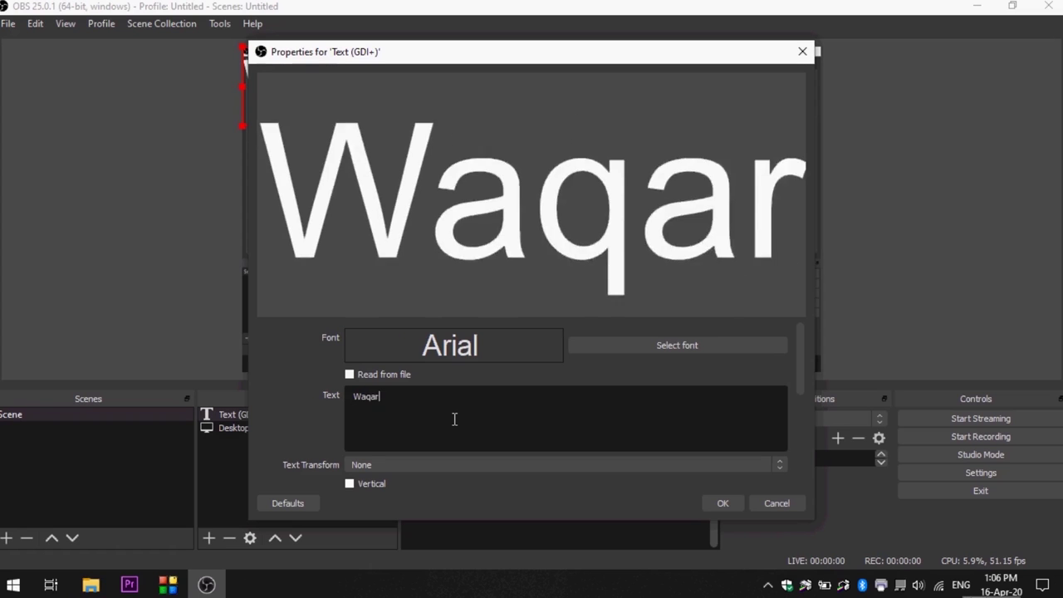
pyautogui.press('BackSpace')
pyautogui.press('BackSpace')
pyautogui.press('BackSpace')
pyautogui.press('BackSpace')
pyautogui.write('Ahmed')
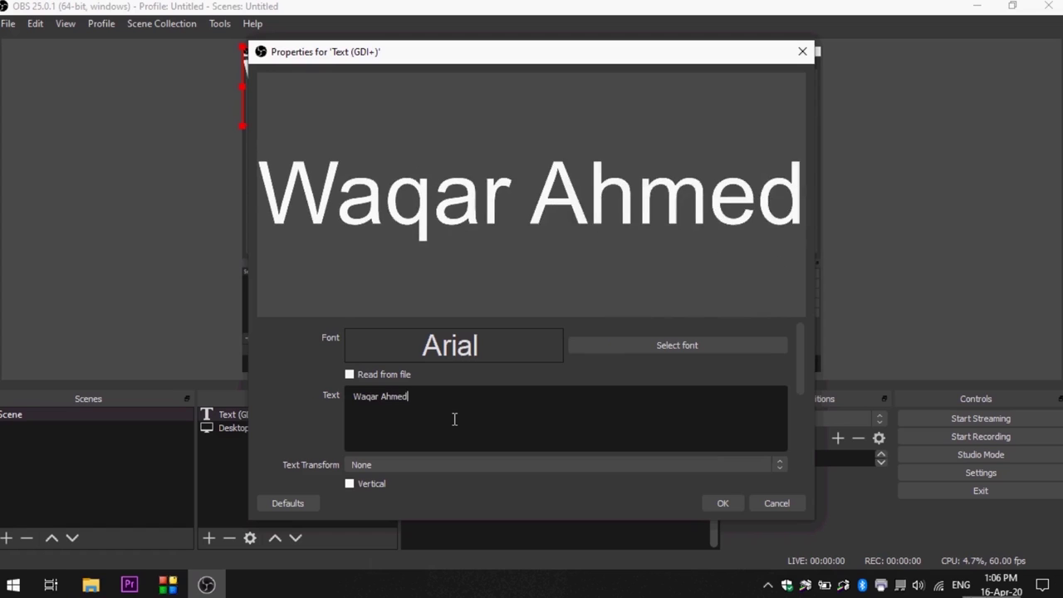
pyautogui.write(' Qureshi')
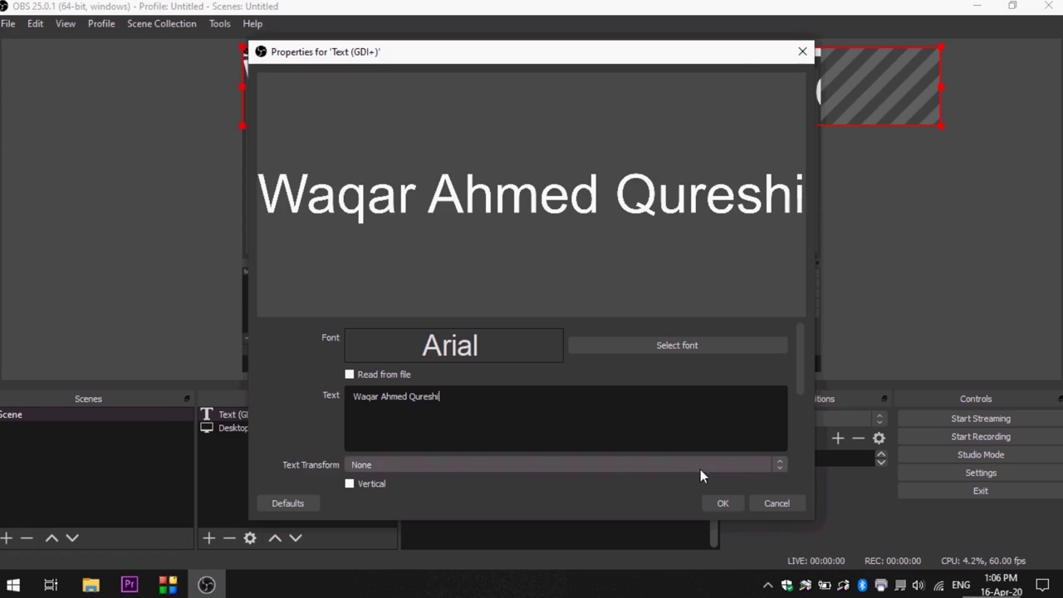
pyautogui.click(722, 503)
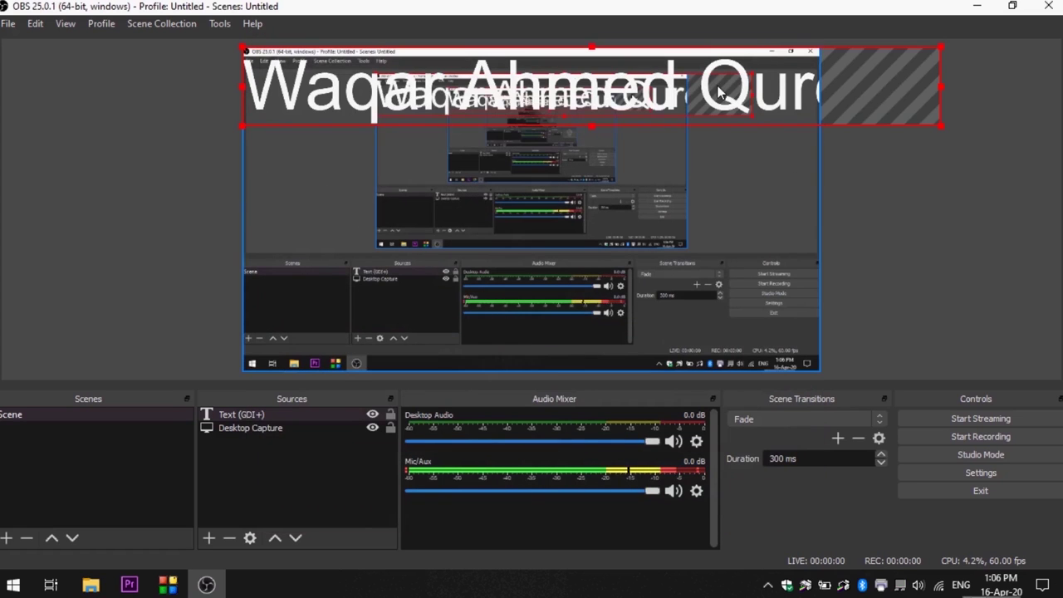
# - Move the text source to the bottom of the canvas and shrink it so the whole name fits, centred on the lower edge
pyautogui.moveTo(702, 128); pyautogui.dragTo(697, 173)
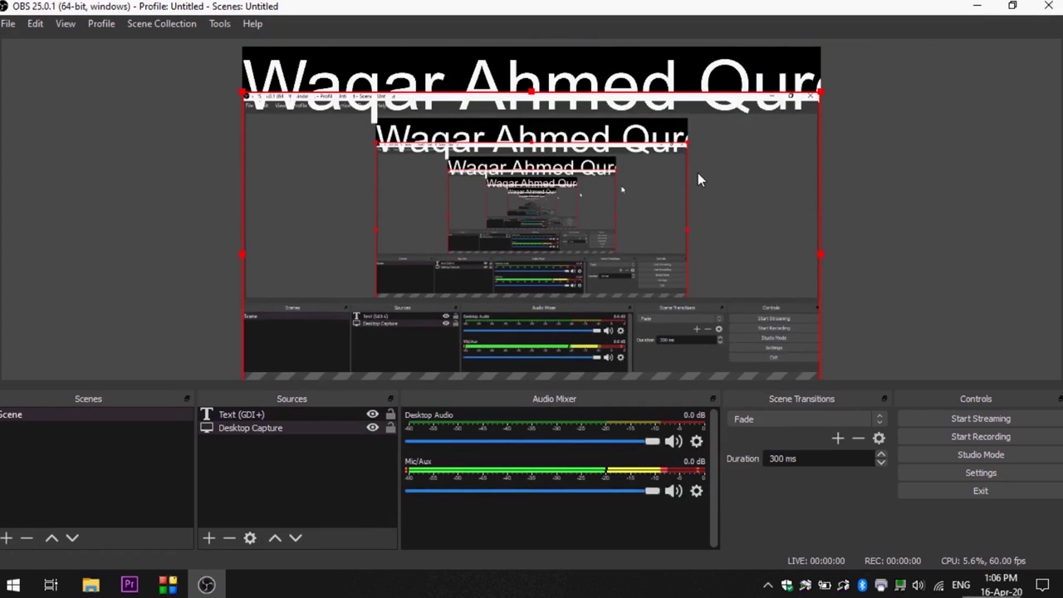
pyautogui.moveTo(732, 98); pyautogui.dragTo(743, 57)
pyautogui.click(287, 414)
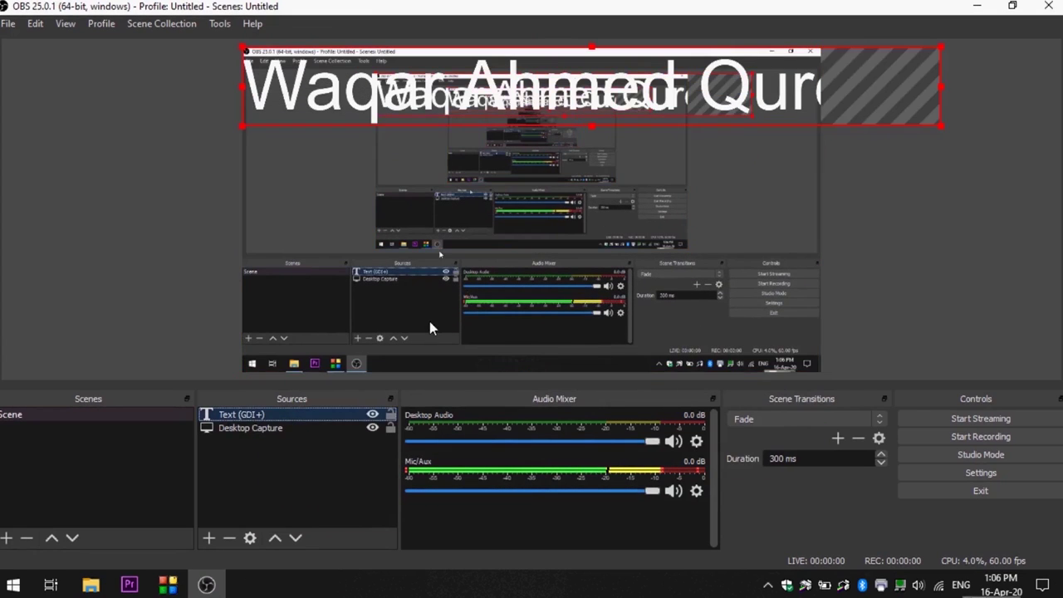
pyautogui.moveTo(841, 124); pyautogui.dragTo(854, 371)
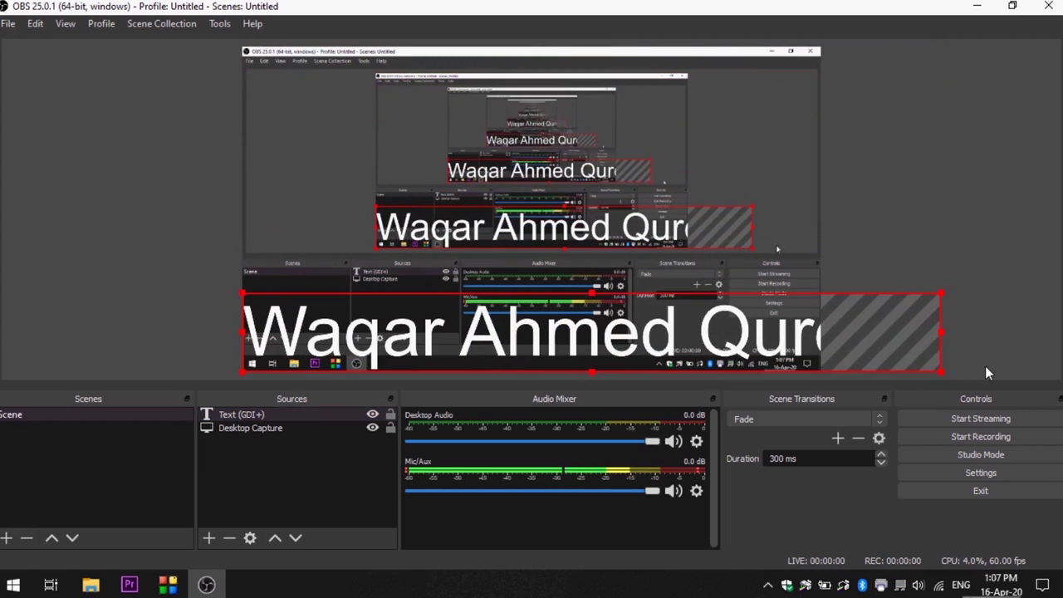
pyautogui.moveTo(940, 334)
pyautogui.mouseDown()
pyautogui.moveTo(875, 335)
pyautogui.moveTo(821, 352)
pyautogui.mouseUp()
pyautogui.moveTo(744, 329); pyautogui.dragTo(745, 334)
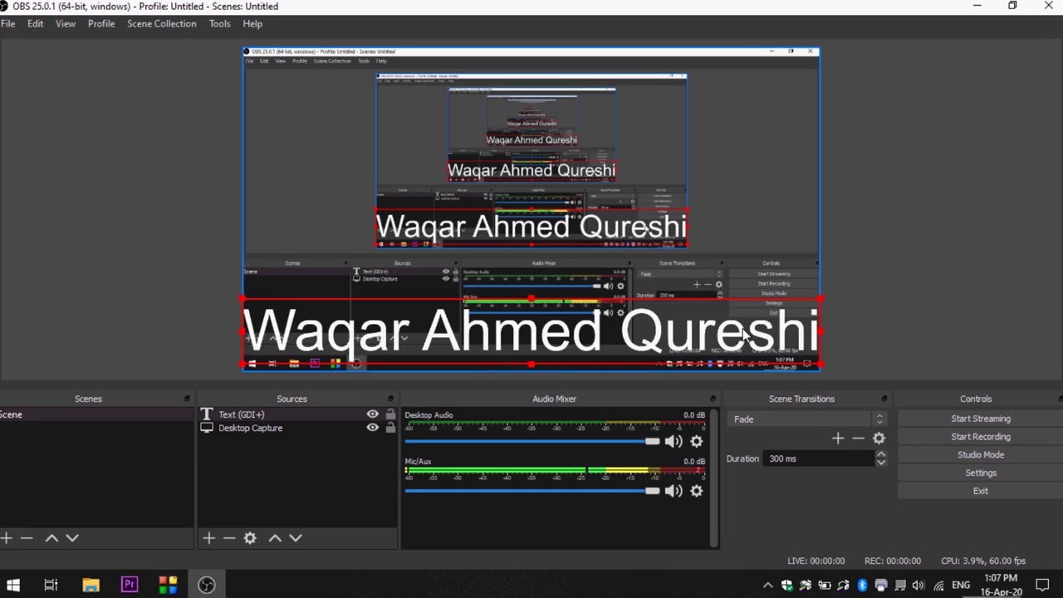
pyautogui.moveTo(533, 302); pyautogui.dragTo(622, 350)
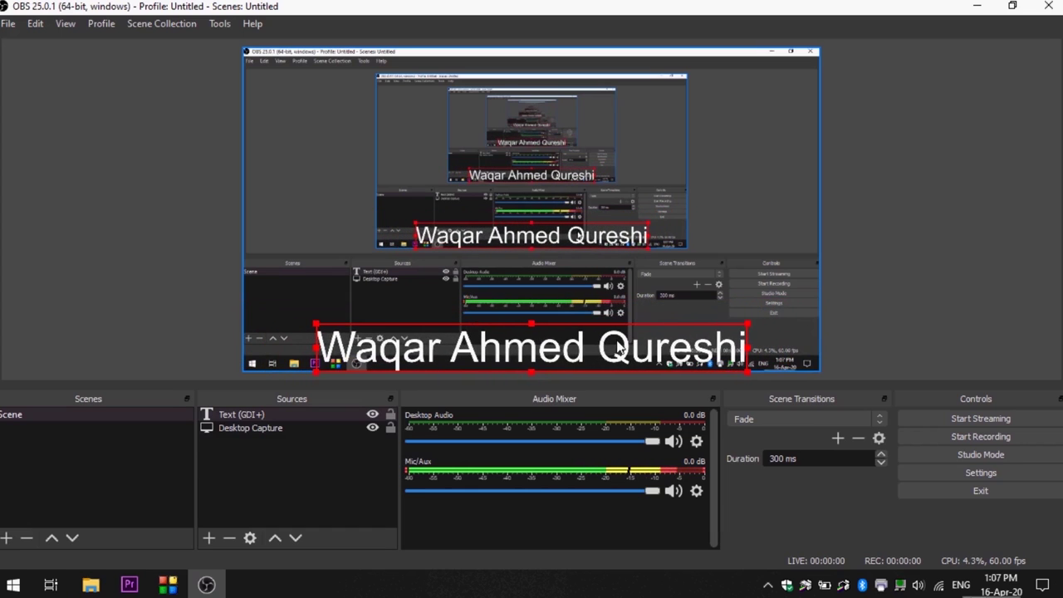
# - Add a Scroll filter with its default name to the text source and set its horizontal speed to 316
pyautogui.rightClick(263, 415)
pyautogui.click(301, 392)
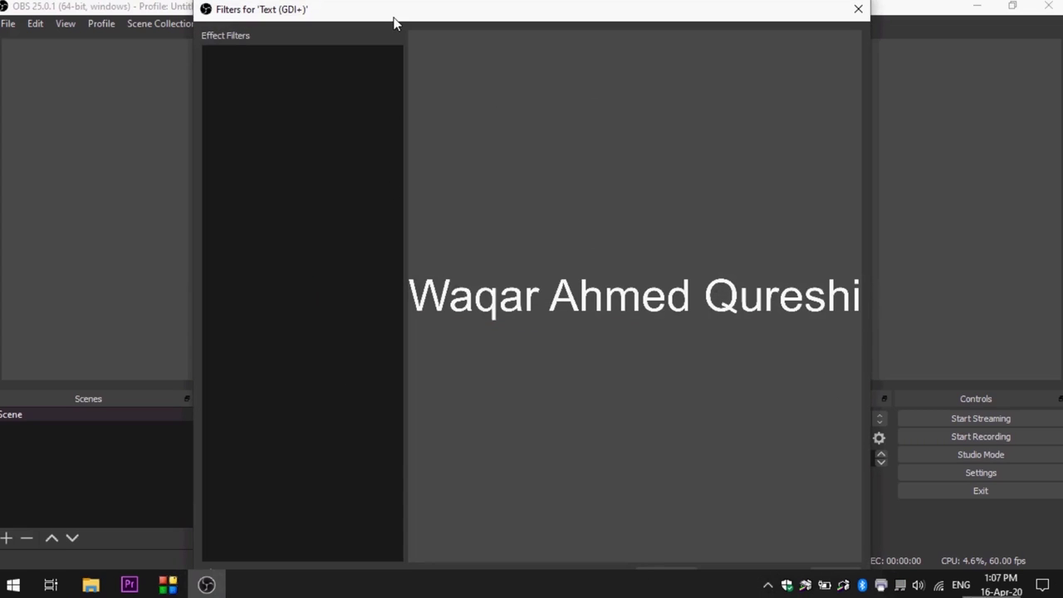
pyautogui.moveTo(814, 4); pyautogui.dragTo(818, 31)
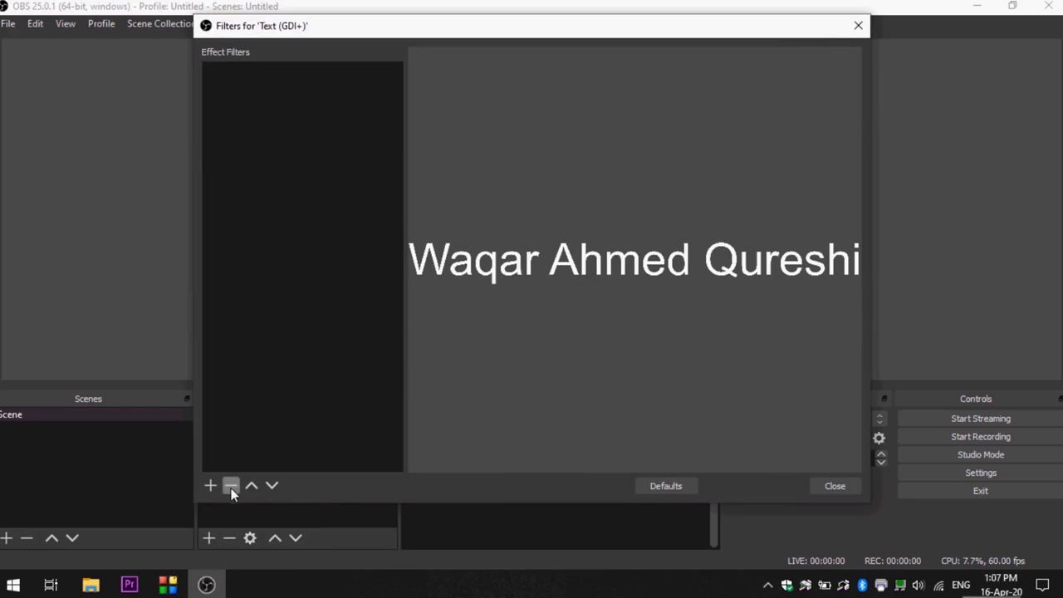
pyautogui.click(209, 485)
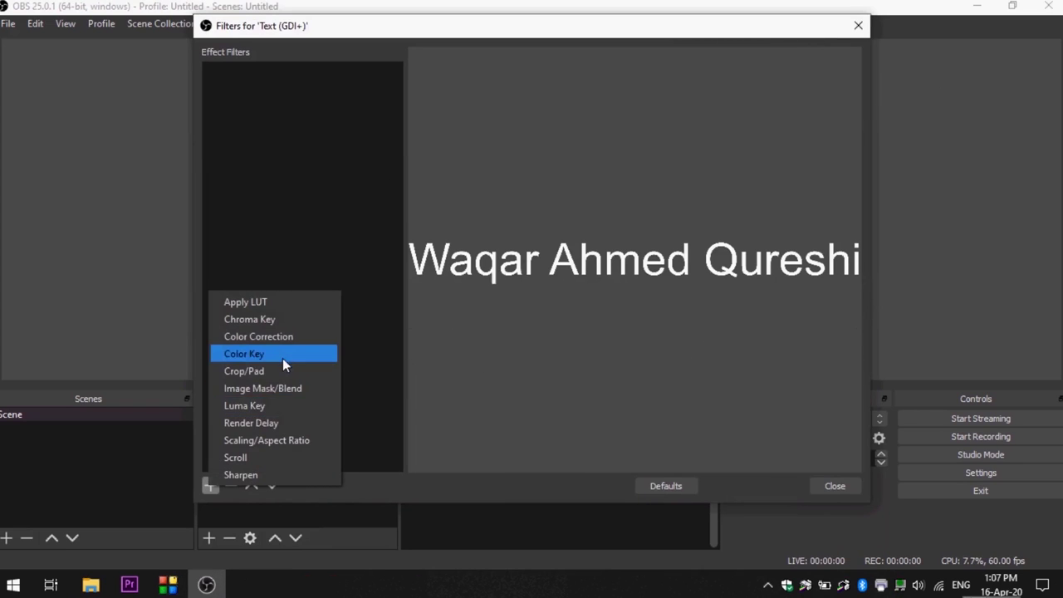
pyautogui.click(249, 457)
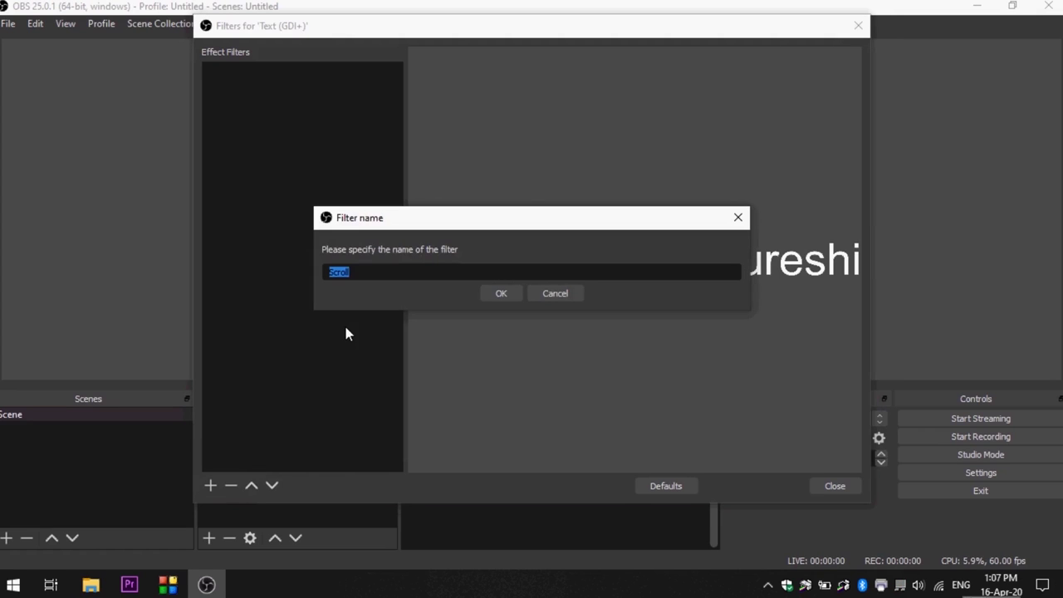
pyautogui.click(501, 291)
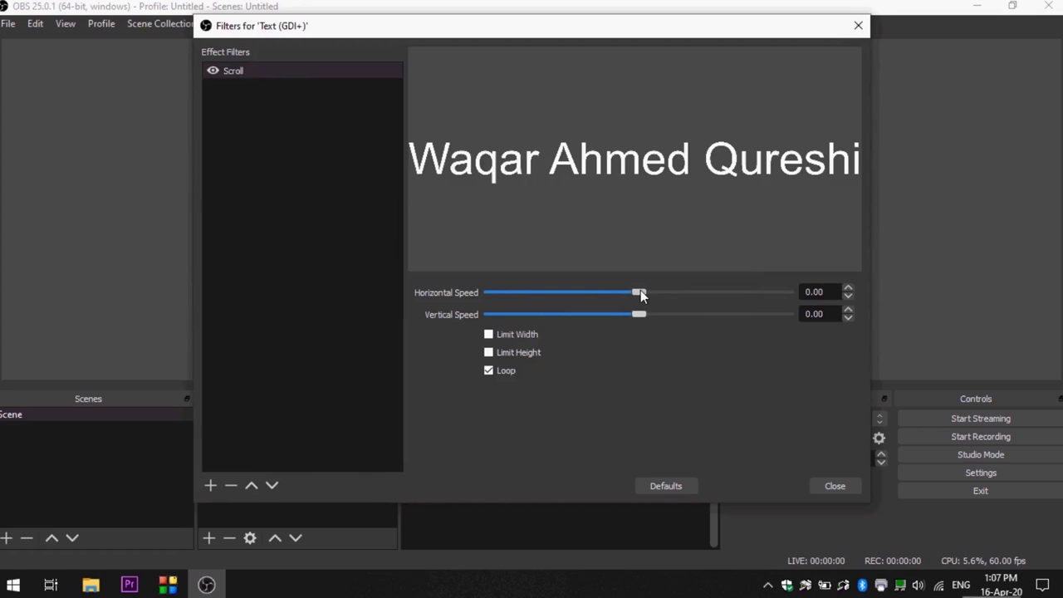
pyautogui.moveTo(640, 293); pyautogui.dragTo(736, 294)
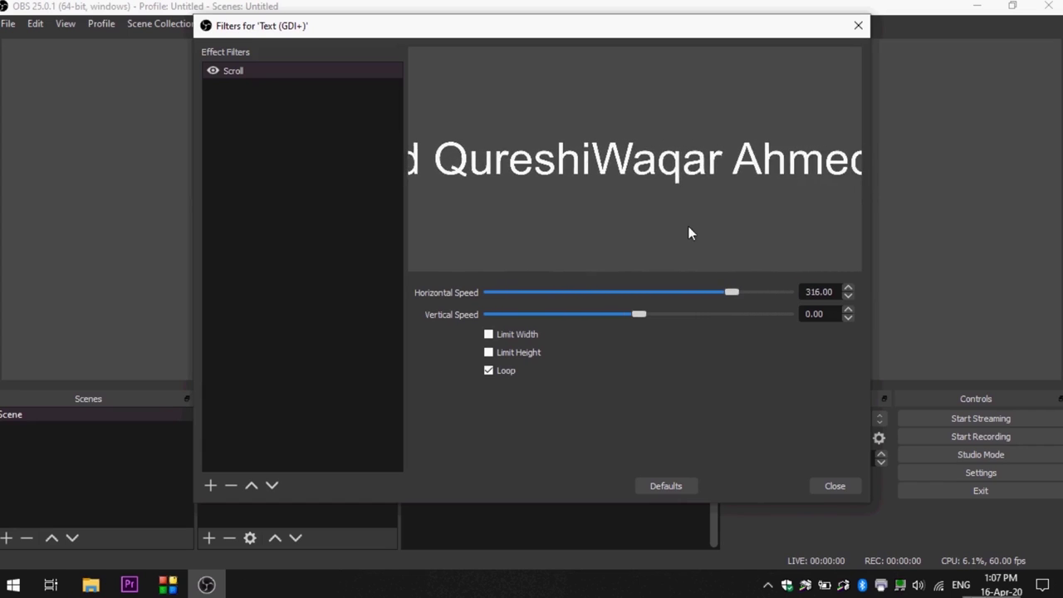
pyautogui.click(834, 485)
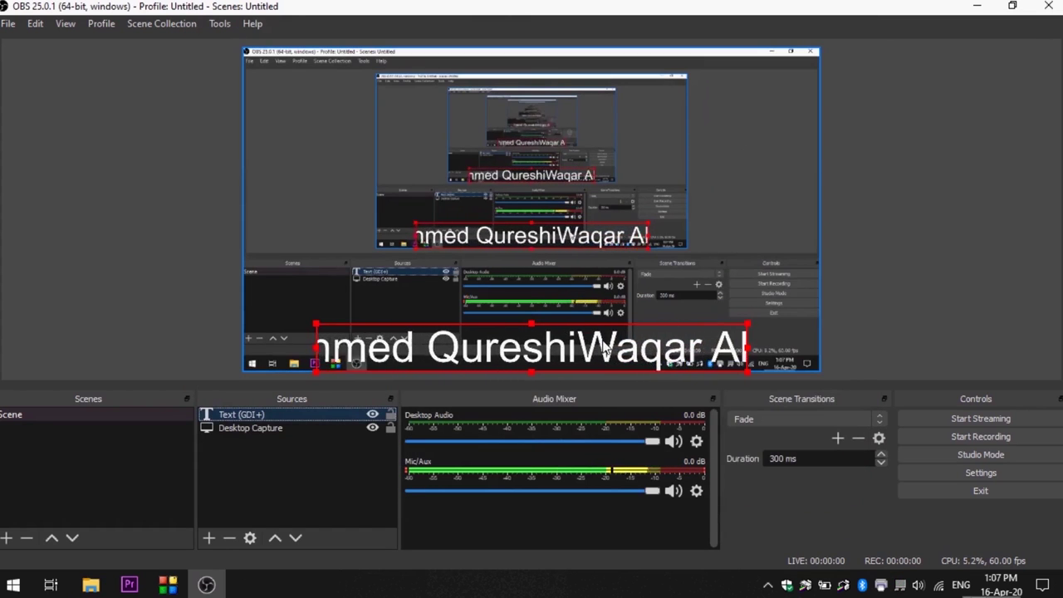
# - Give the text source a black background (#000000) with 71% background opacity
pyautogui.rightClick(283, 412)
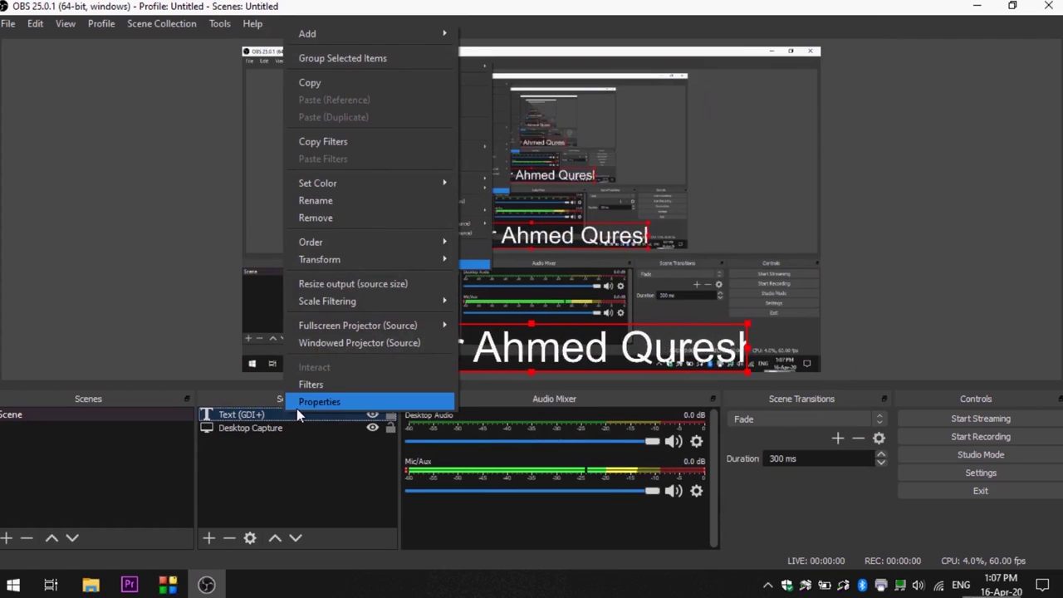
pyautogui.click(297, 408)
pyautogui.moveTo(798, 349); pyautogui.dragTo(472, 415)
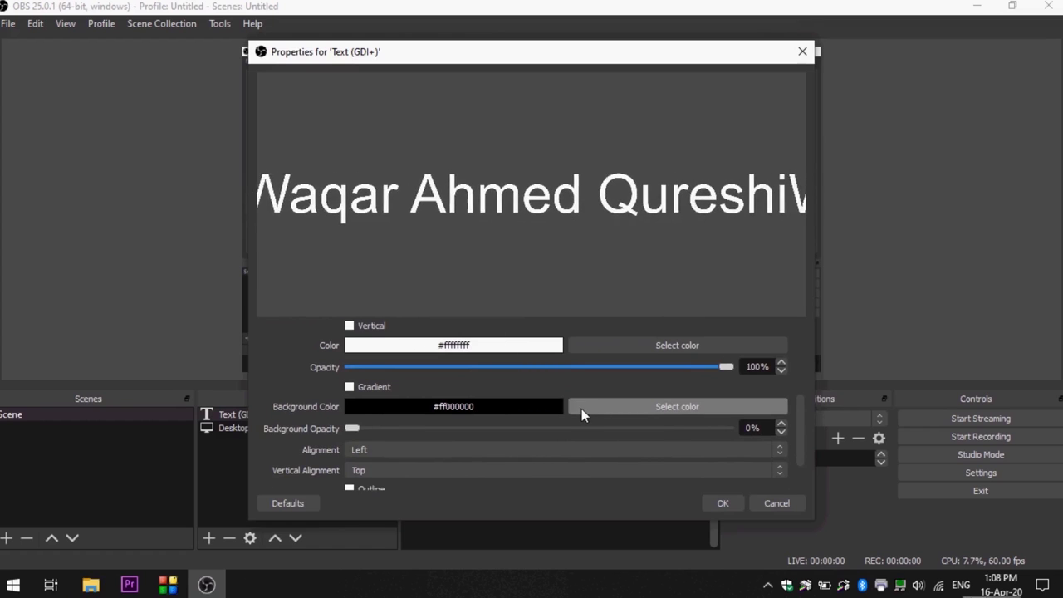
pyautogui.click(631, 407)
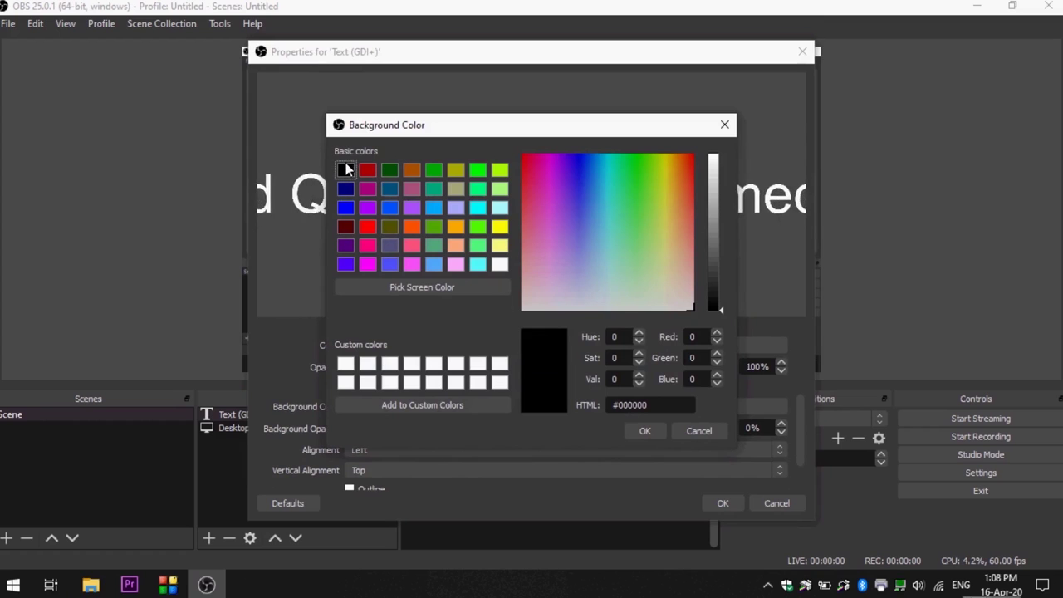
pyautogui.click(656, 436)
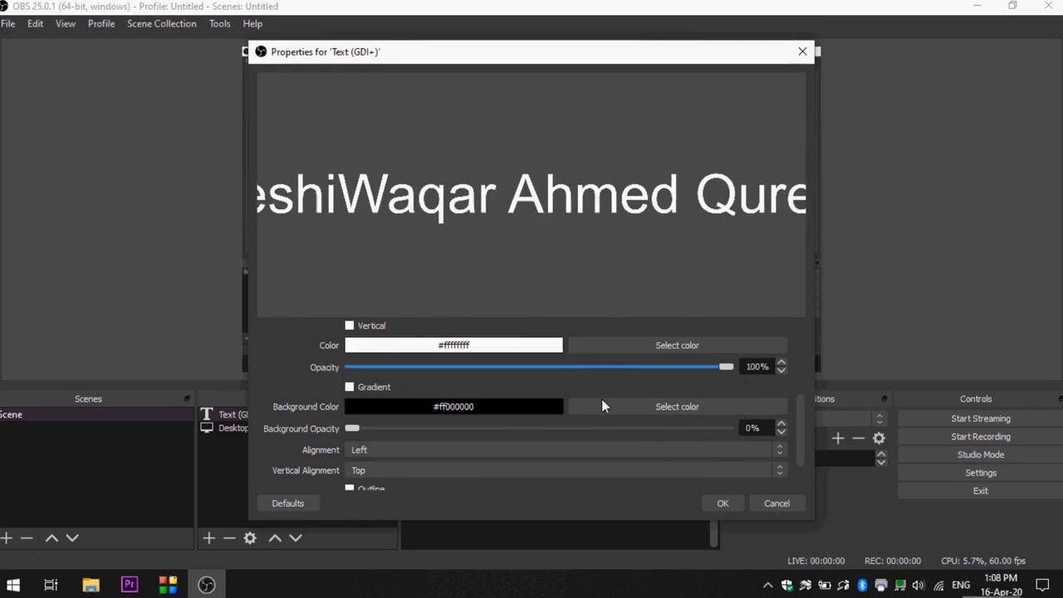
pyautogui.moveTo(800, 399); pyautogui.dragTo(799, 418)
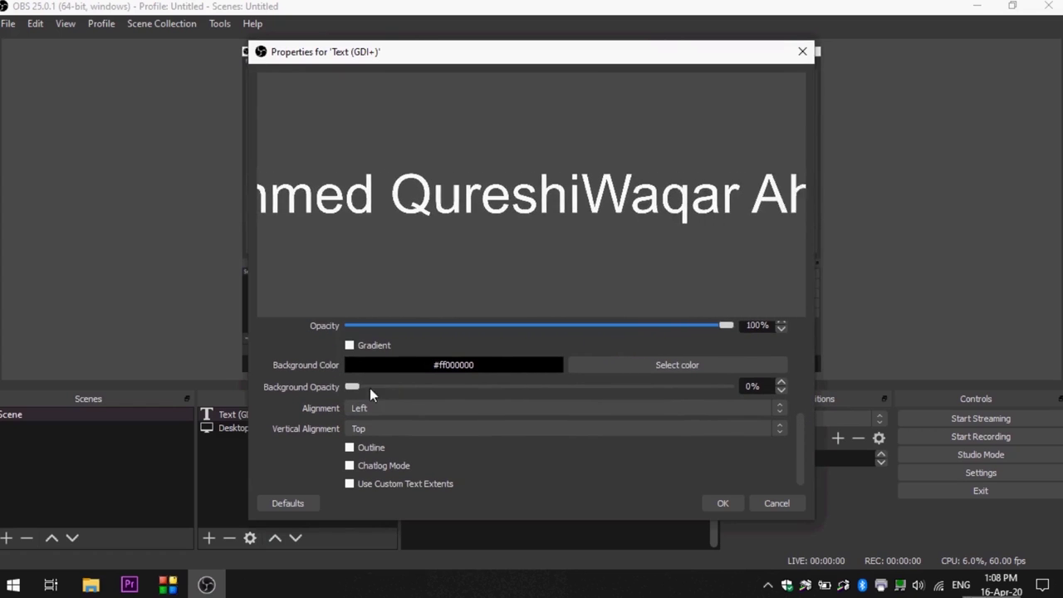
pyautogui.moveTo(405, 387); pyautogui.dragTo(620, 389)
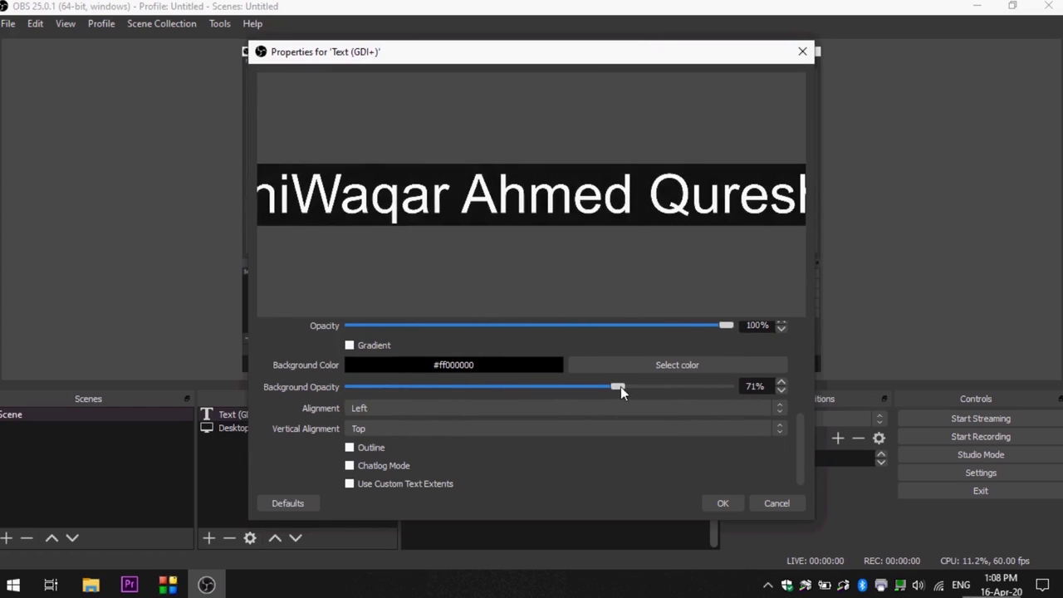
pyautogui.click(722, 503)
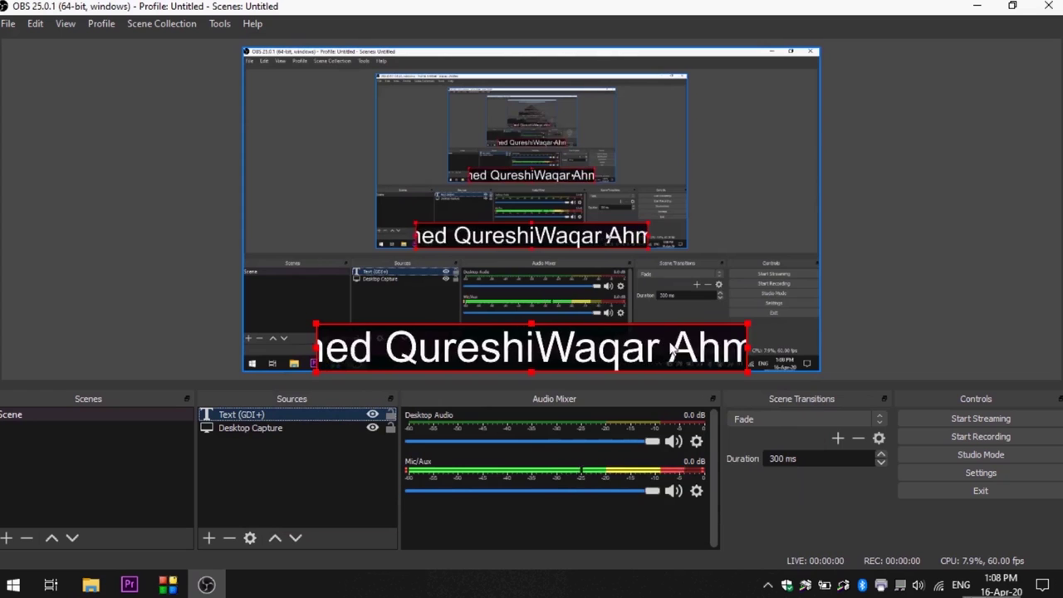
# - Enlarge the scrolling text banner to the full canvas width along the bottom edge, and minimize the OBS Studio window
pyautogui.moveTo(672, 353); pyautogui.dragTo(774, 332)
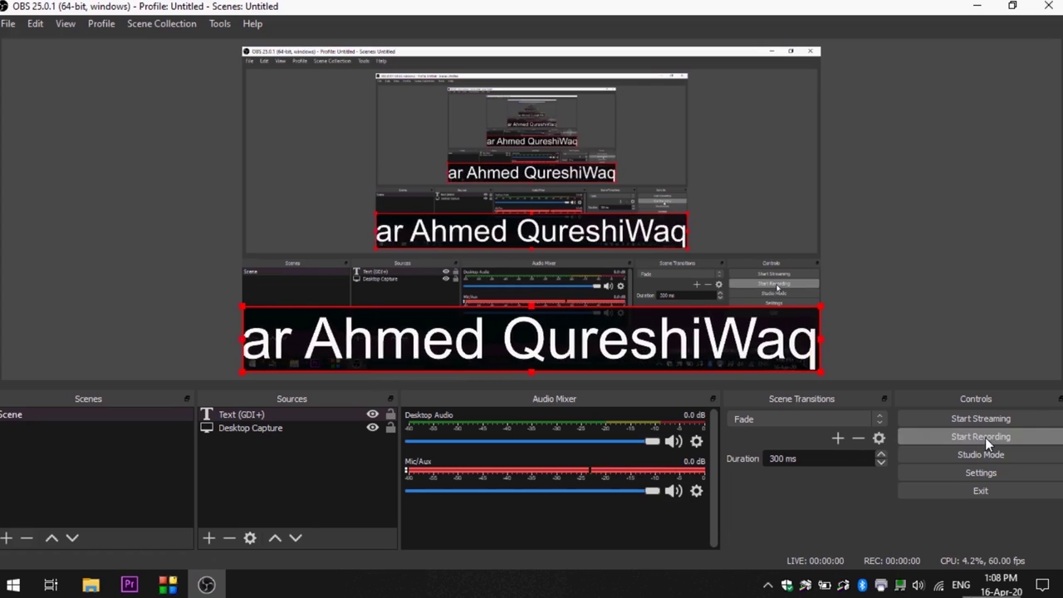
pyautogui.click(978, 7)
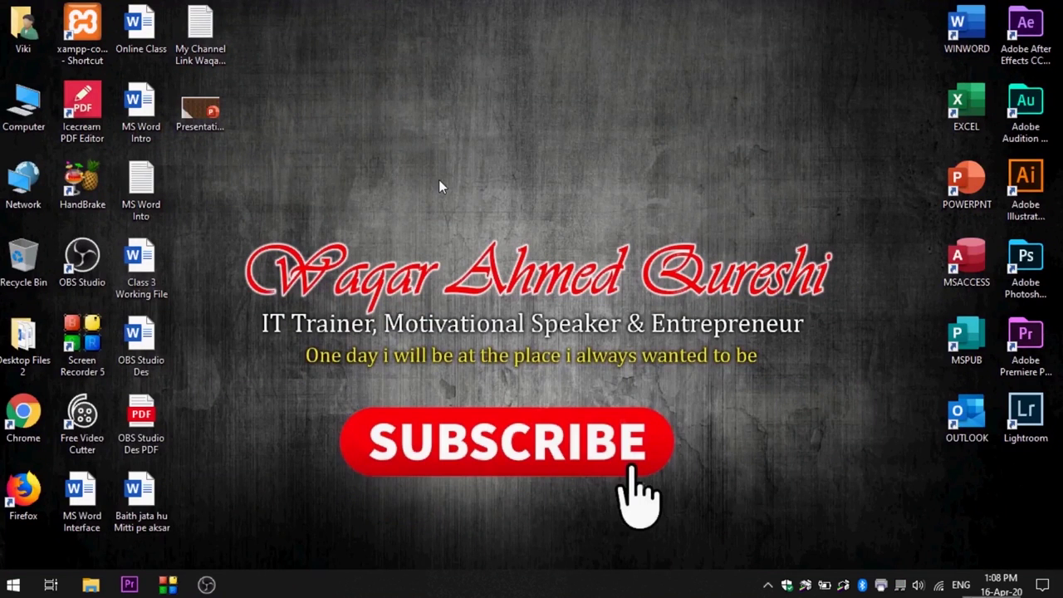